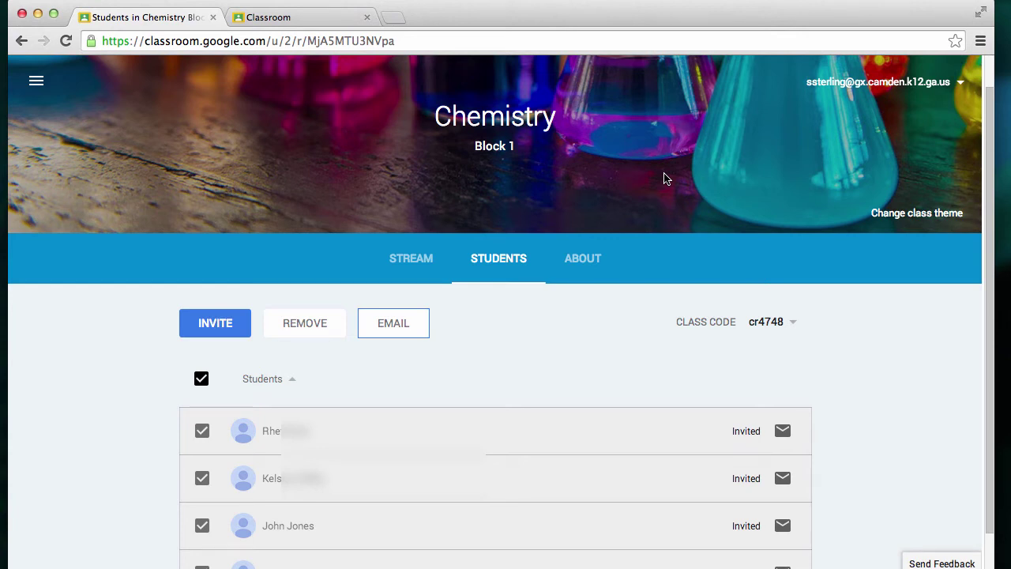
# On the Chemistry stream, draft 'Welcome to class! I am thrilled to have you join us for a wonderful new year.'
pyautogui.click(410, 259)
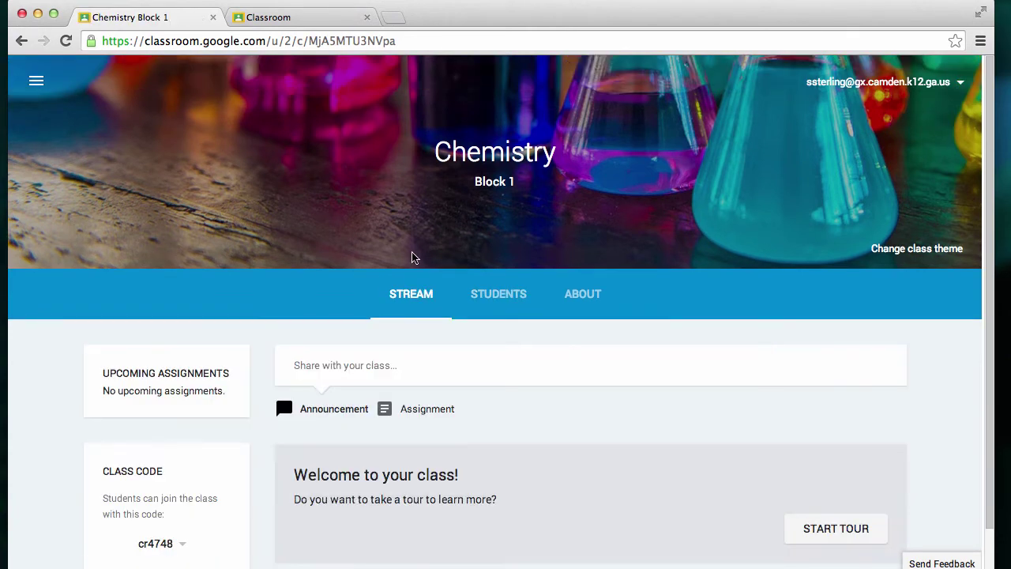
pyautogui.scroll(-1, 363, 336)
pyautogui.click(339, 314)
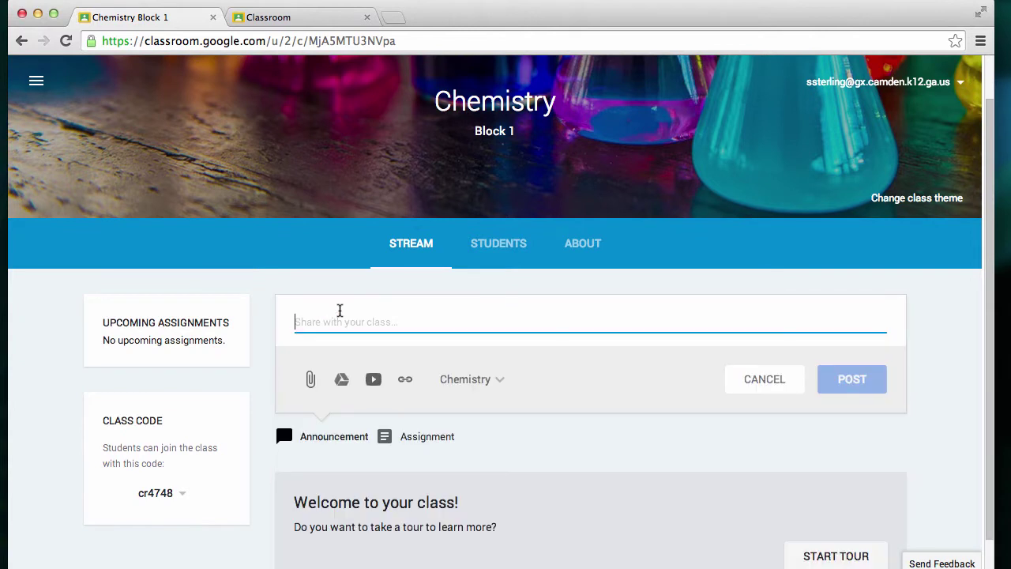
pyautogui.write('Welcome to class!')
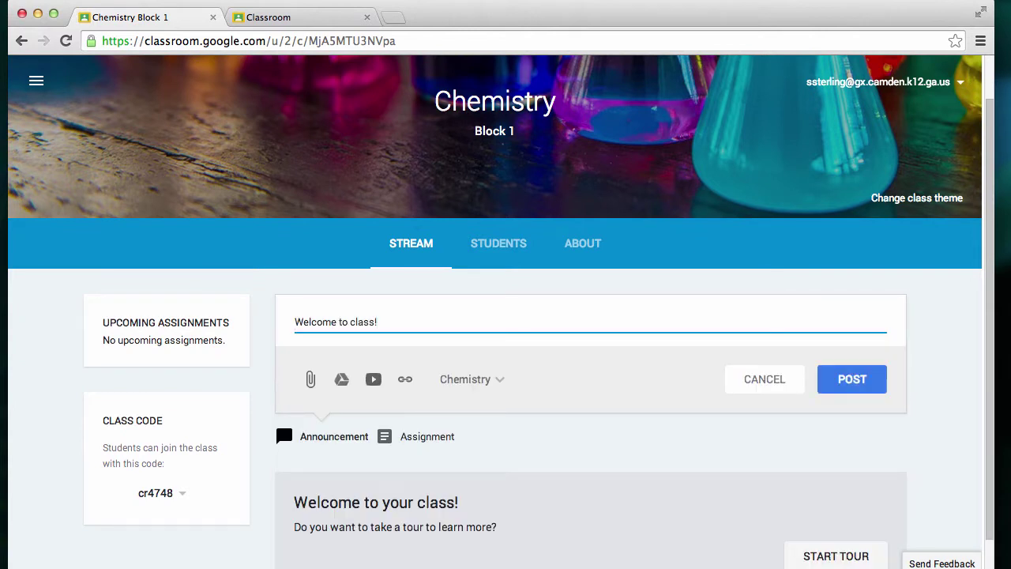
pyautogui.write(' I am tht')
pyautogui.write('illed to have you join us ')
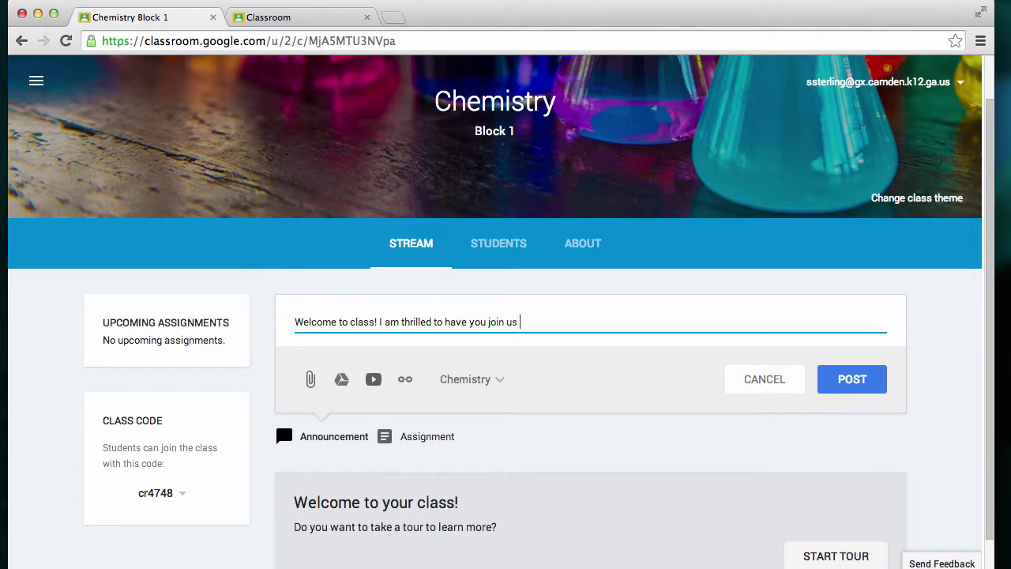
pyautogui.write('for a wonderful new year')
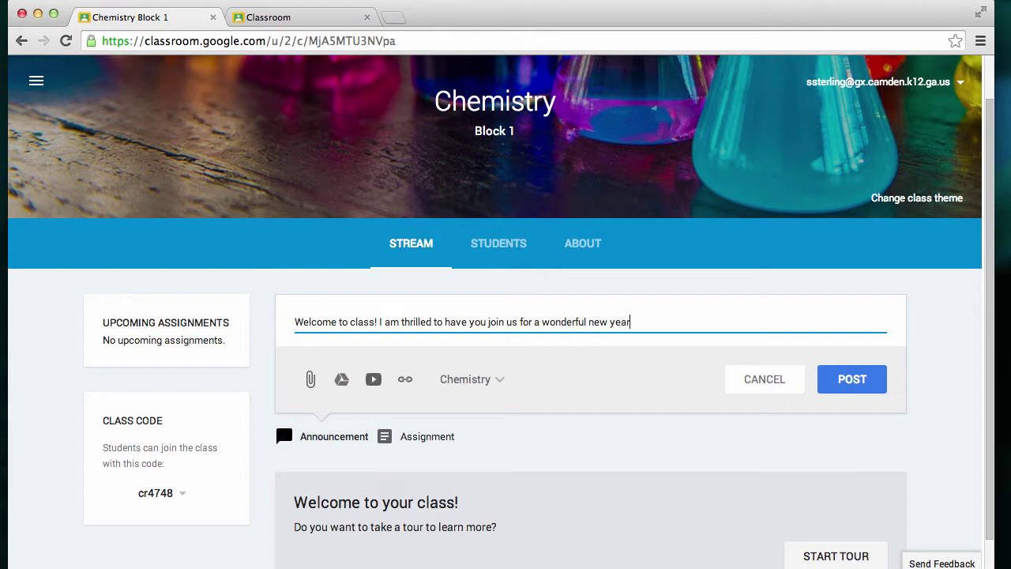
pyautogui.write('.')
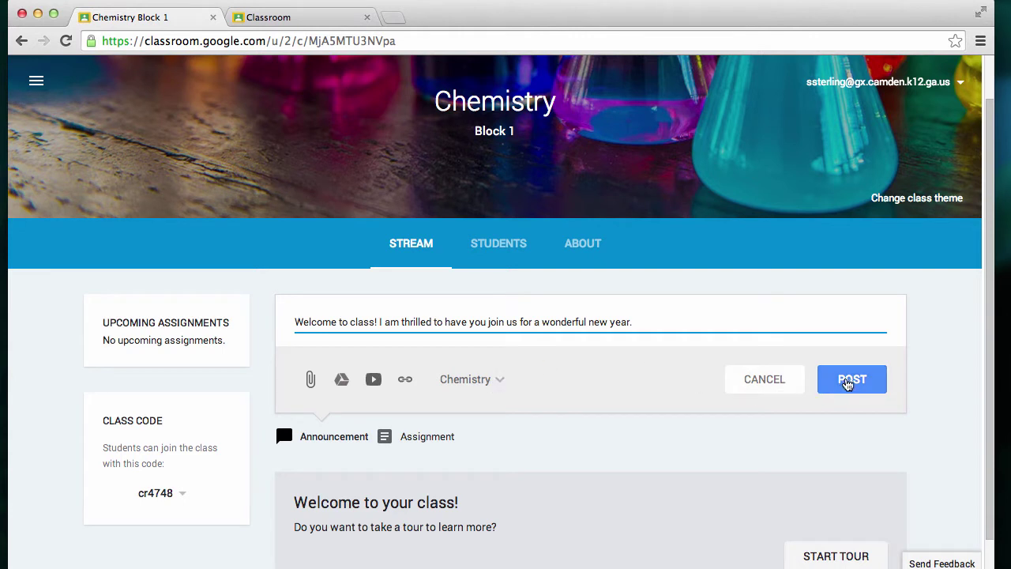
# Post the welcome announcement, then open it for editing from its options menu
pyautogui.click(848, 383)
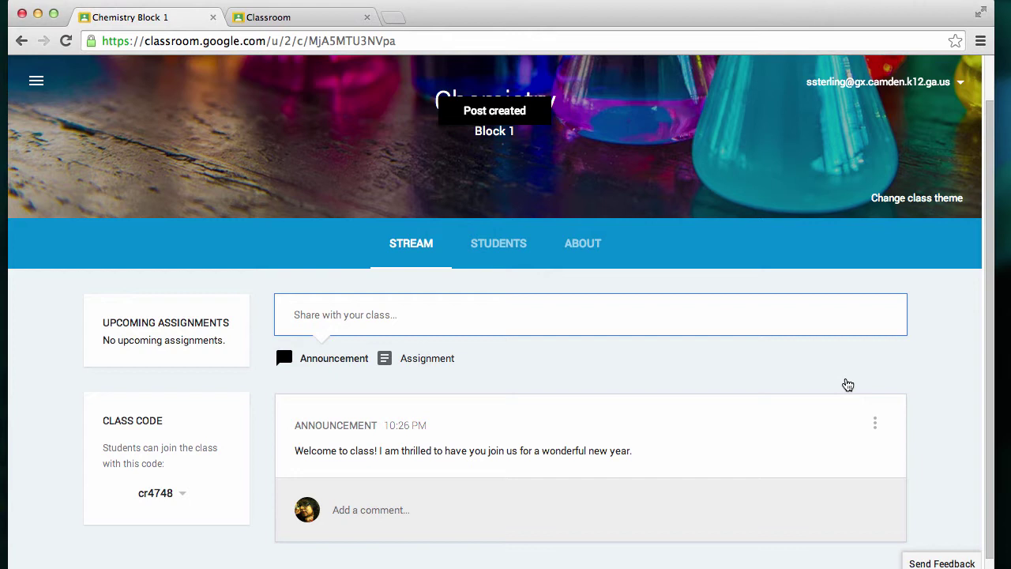
pyautogui.scroll(-1, 420, 394)
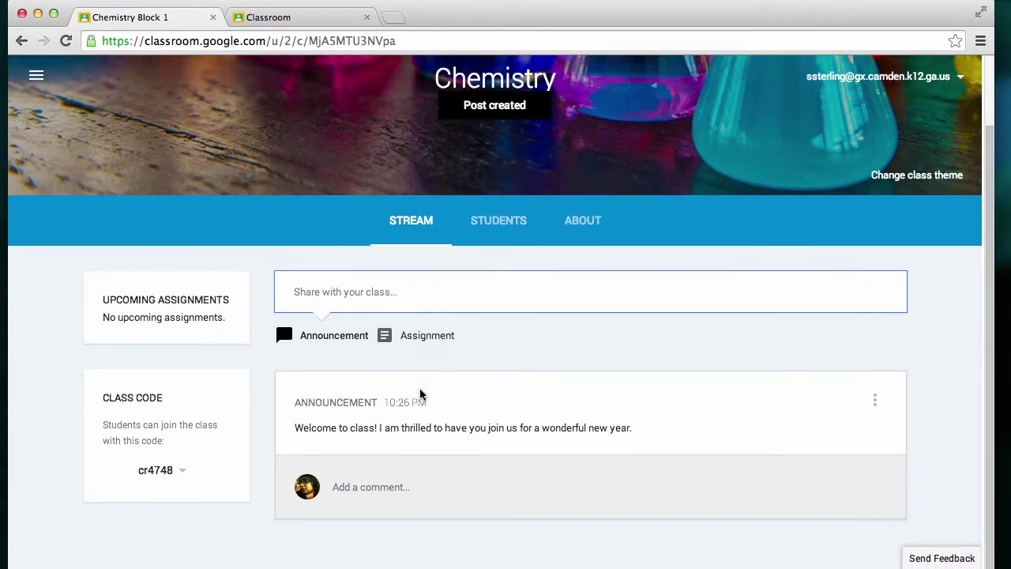
pyautogui.click(874, 403)
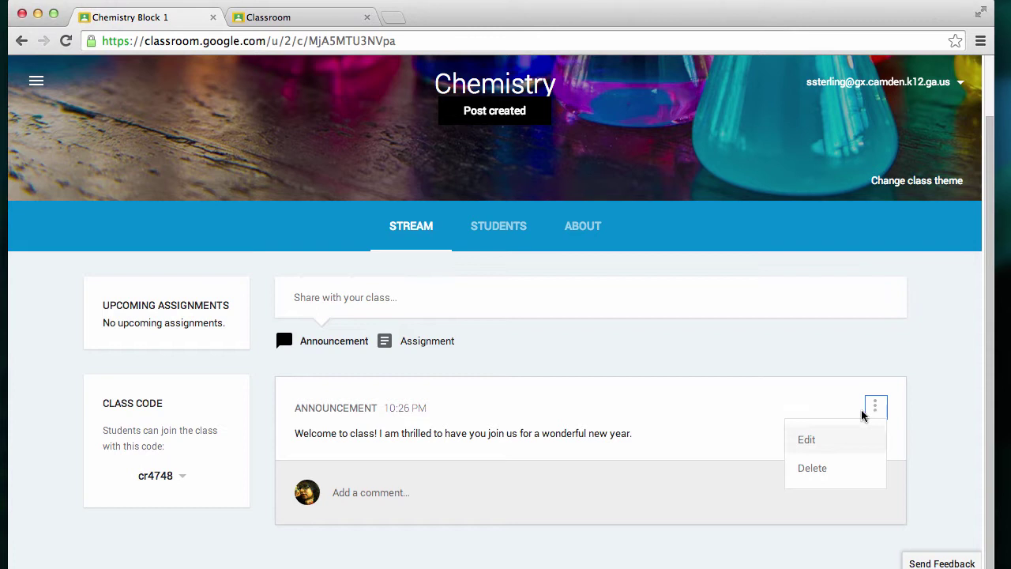
pyautogui.click(816, 444)
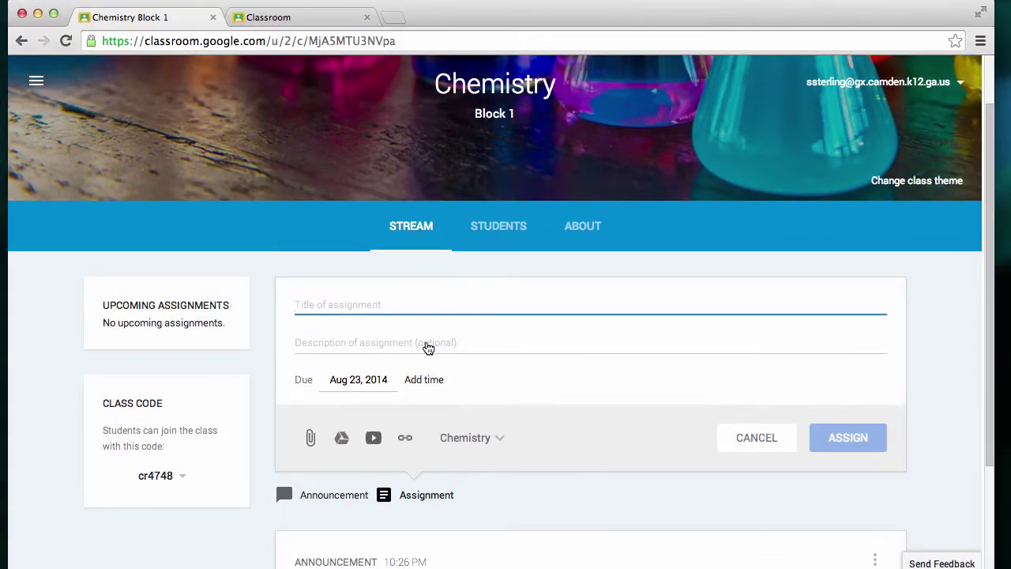
# Title the assignment 'Chapter 1 Summary': read chapter 1, answer question 2 using a Google Document file
pyautogui.write('Chapter')
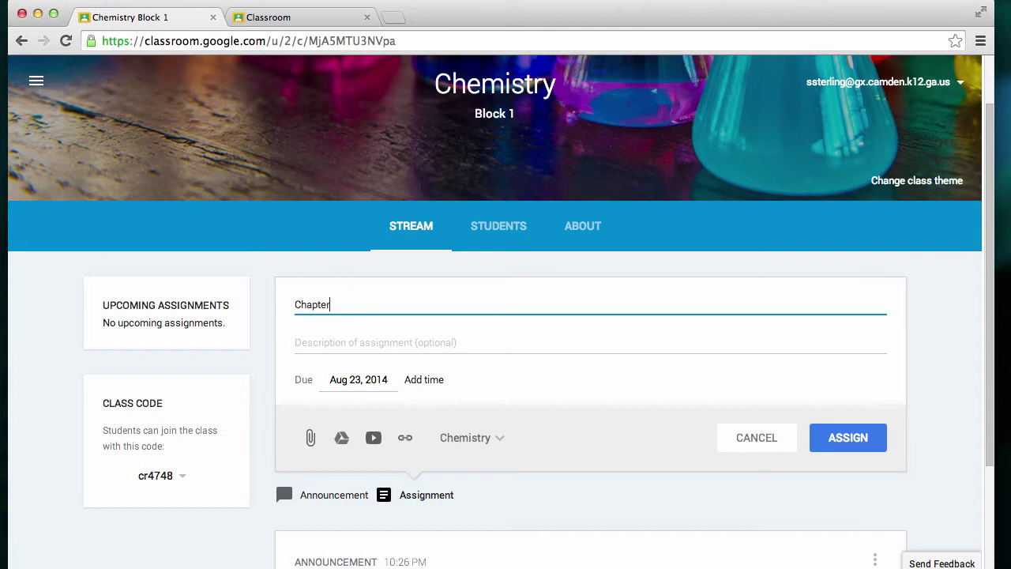
pyautogui.write(' 1 Summary')
pyautogui.click(371, 343)
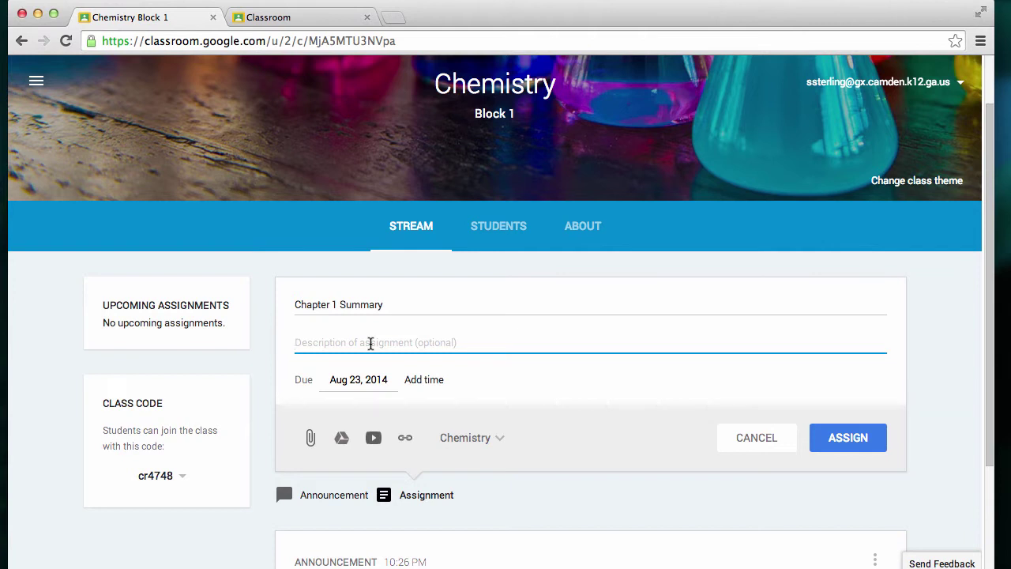
pyautogui.write('Ready')
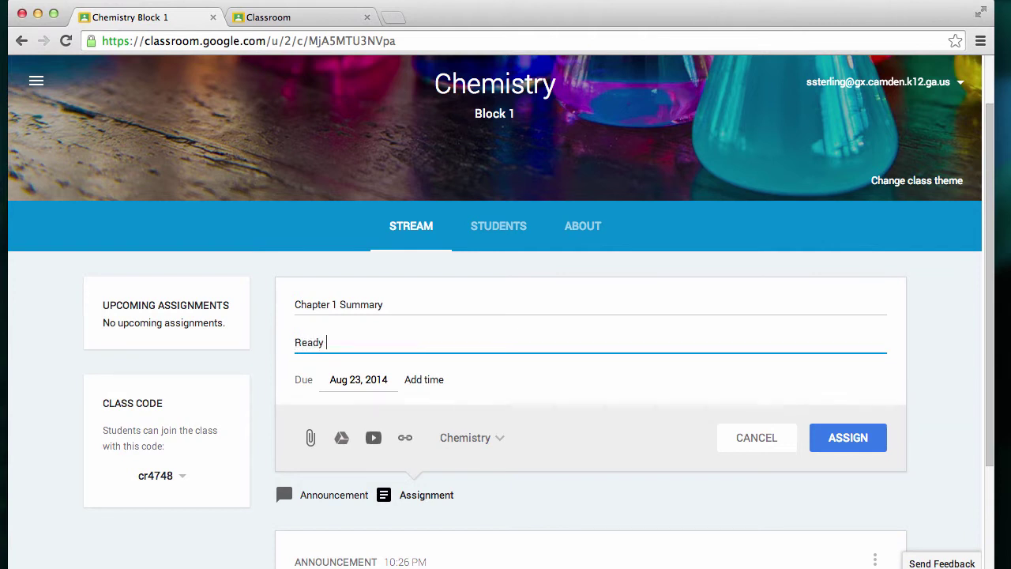
pyautogui.press('BackSpace')
pyautogui.write('chapter 1 in your text and answer question ')
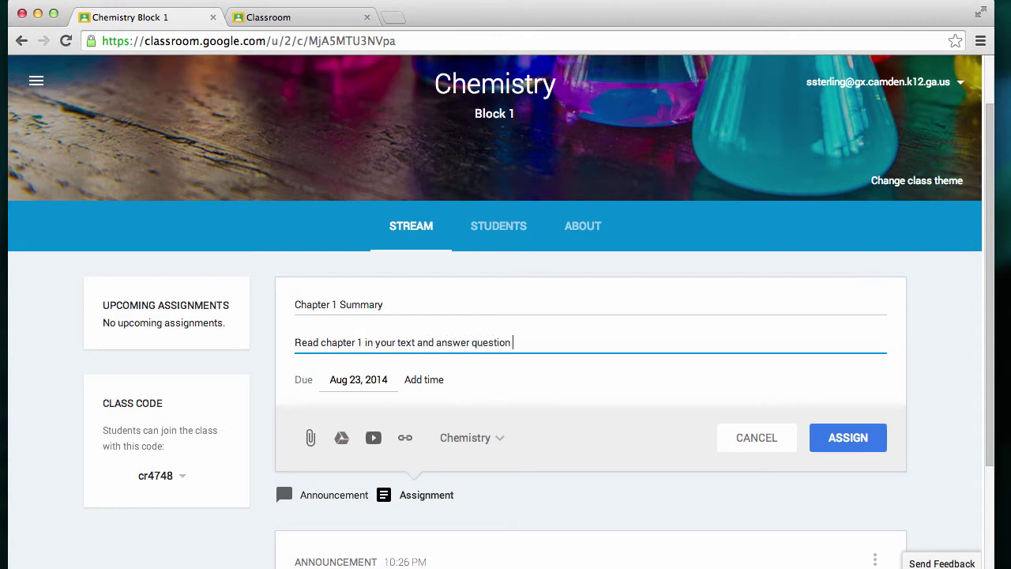
pyautogui.write('2 using Google Document')
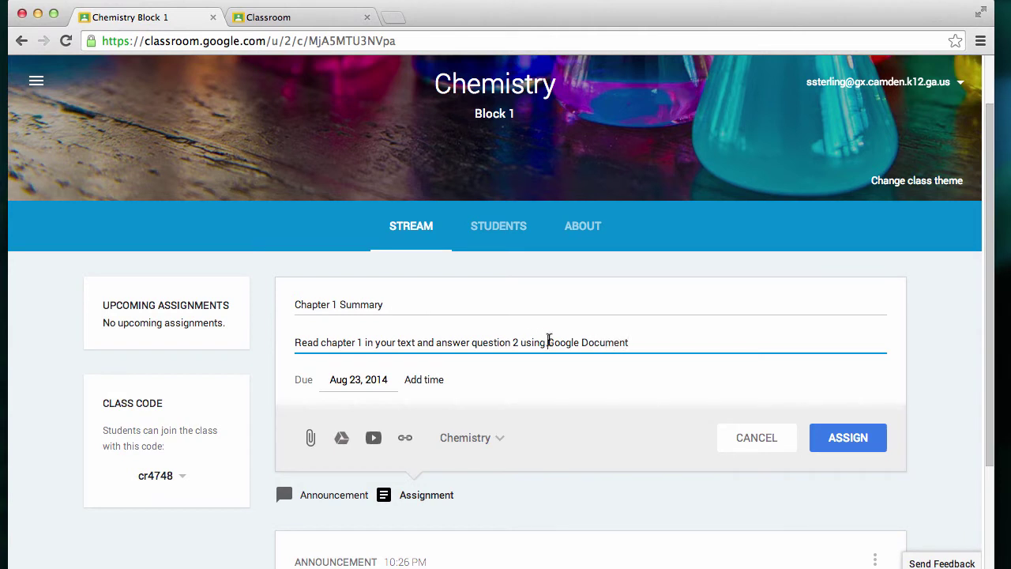
pyautogui.click(549, 342)
pyautogui.write('a')
pyautogui.click(641, 344)
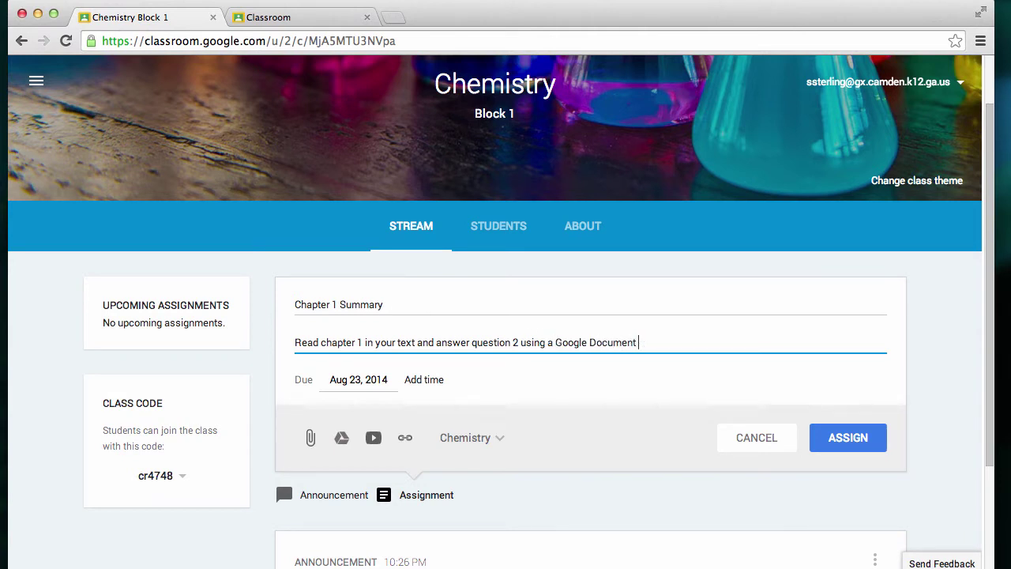
pyautogui.write('file.')
# Set the assignment's due date to Aug 26, 2014 with a 1:00 PM due time
pyautogui.click(372, 376)
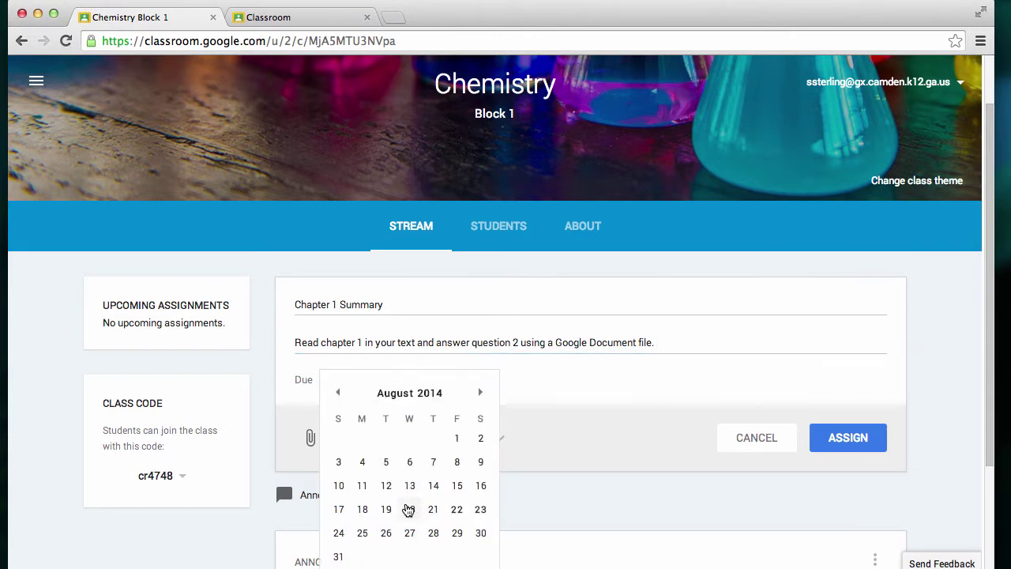
pyautogui.click(385, 536)
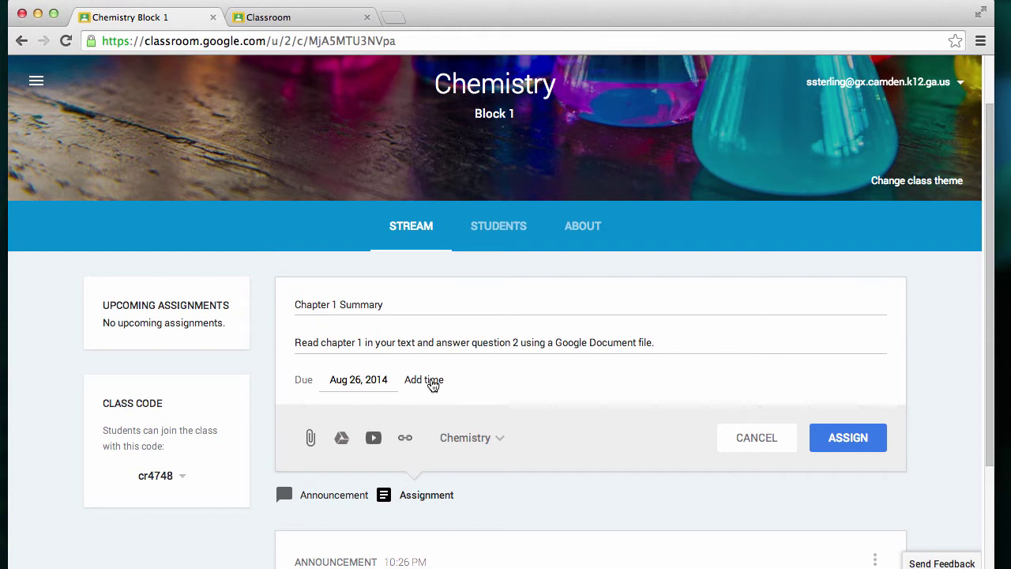
pyautogui.click(433, 381)
pyautogui.click(454, 378)
pyautogui.click(454, 378)
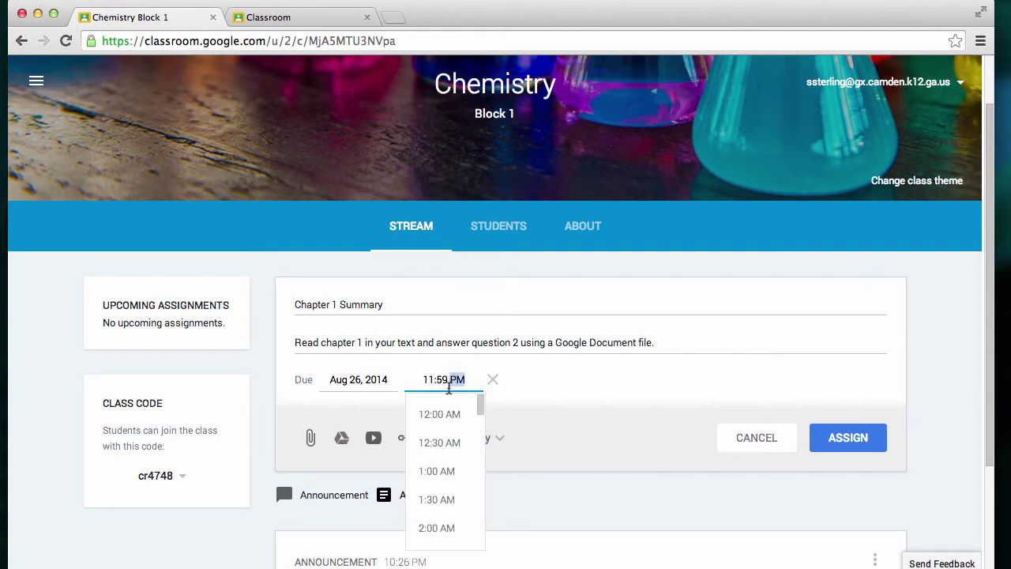
pyautogui.scroll(-3, 445, 521)
pyautogui.scroll(-10, 447, 524)
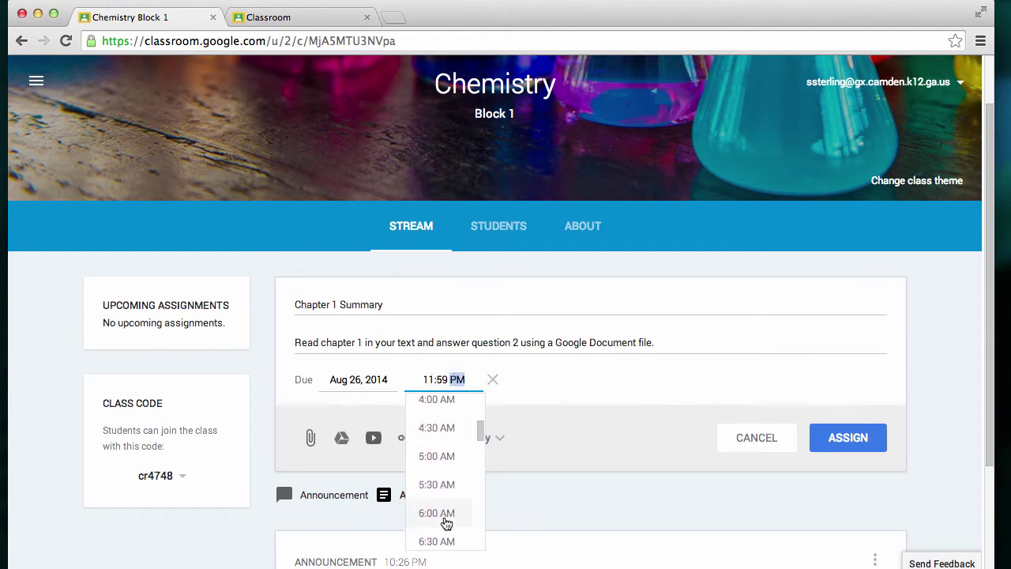
pyautogui.scroll(-1, 446, 524)
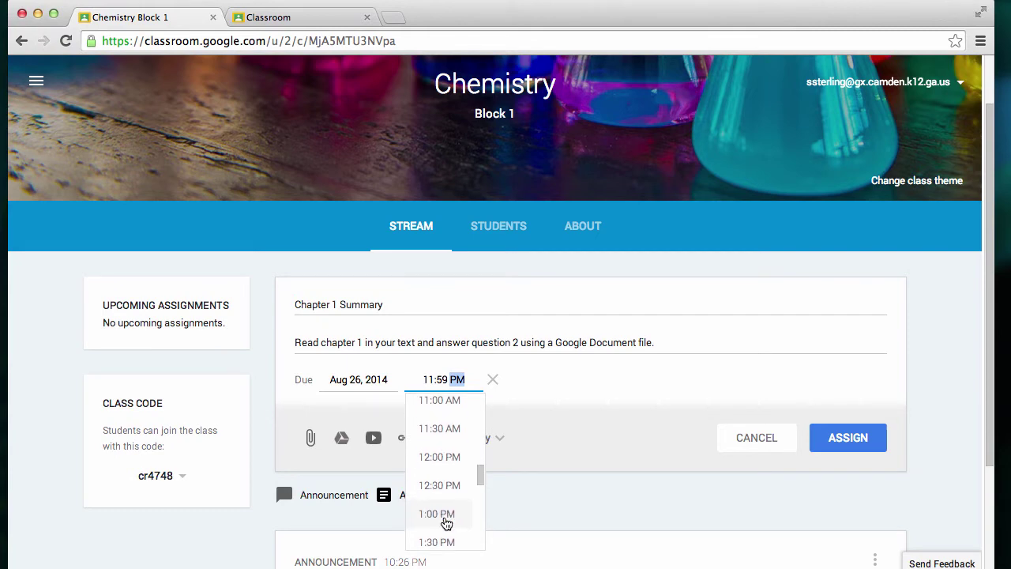
pyautogui.click(445, 519)
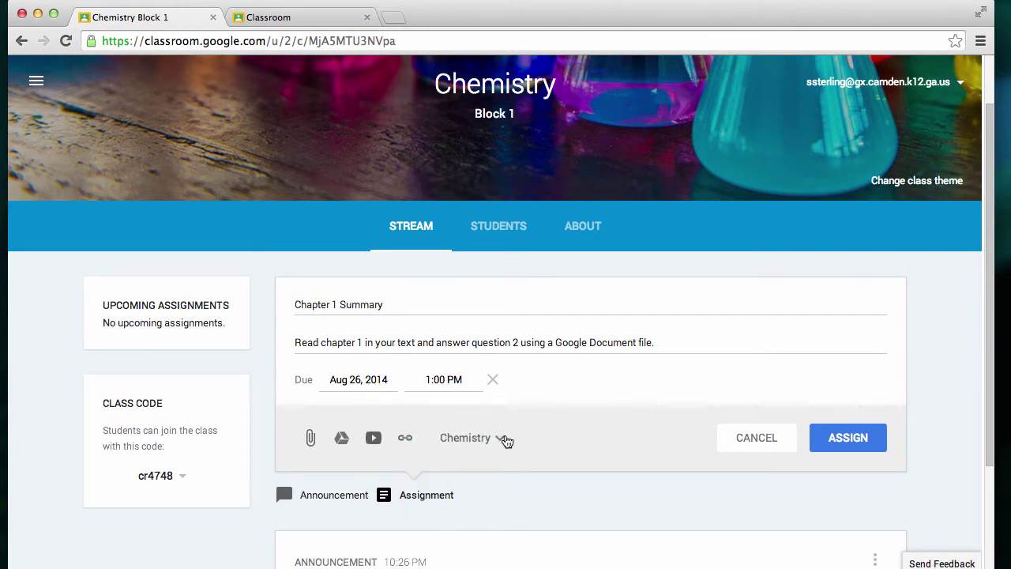
# Add Chromebook Tips and How to Make Blog as classes, then assign Chapter 1 Summary to all three
pyautogui.click(505, 440)
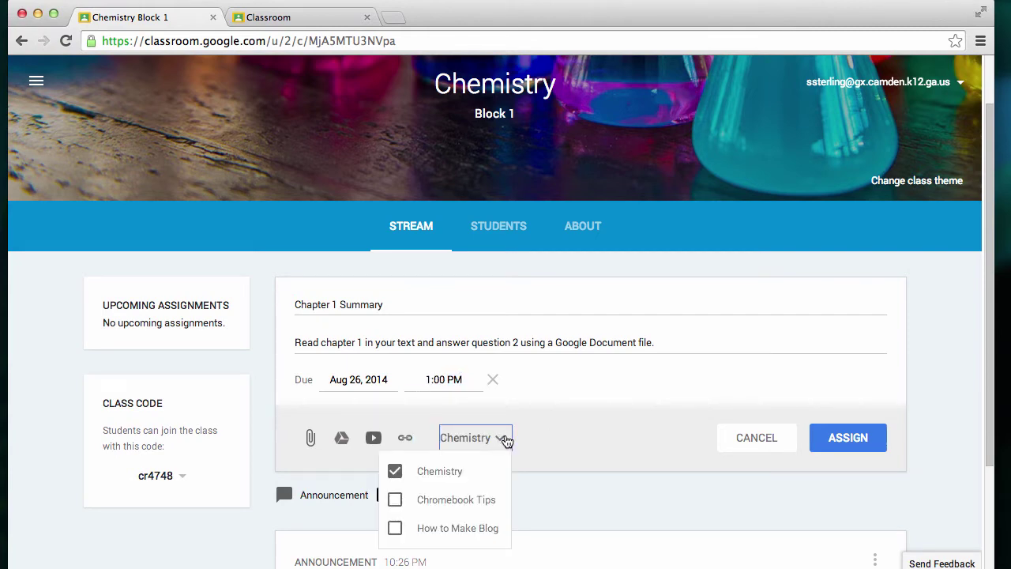
pyautogui.scroll(-2, 506, 440)
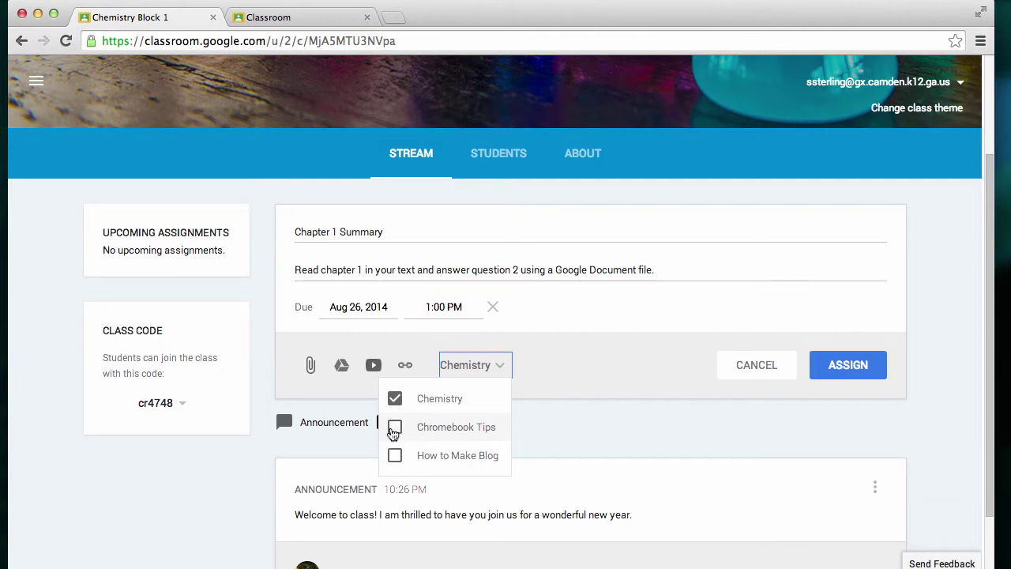
pyautogui.click(395, 431)
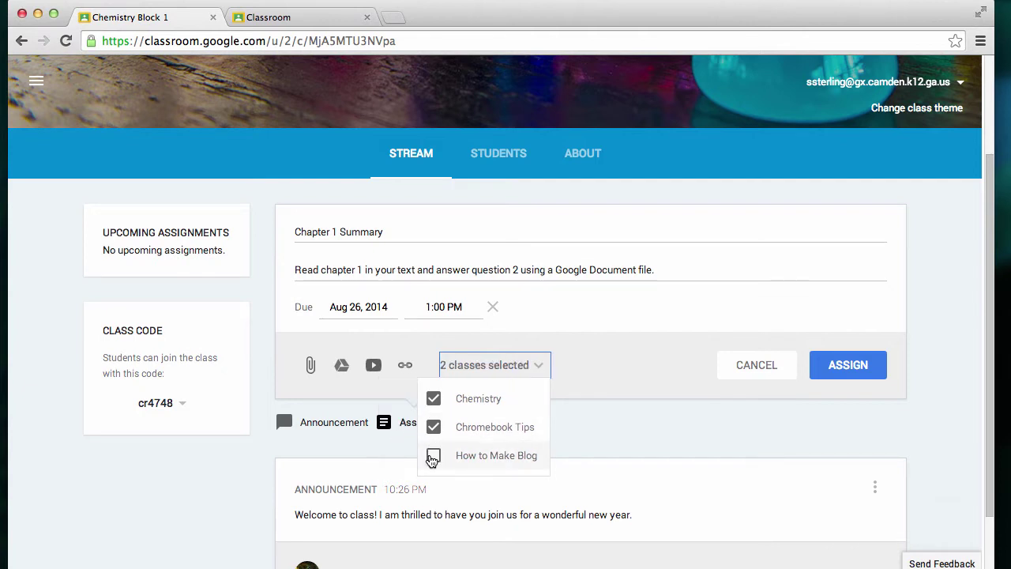
pyautogui.click(433, 457)
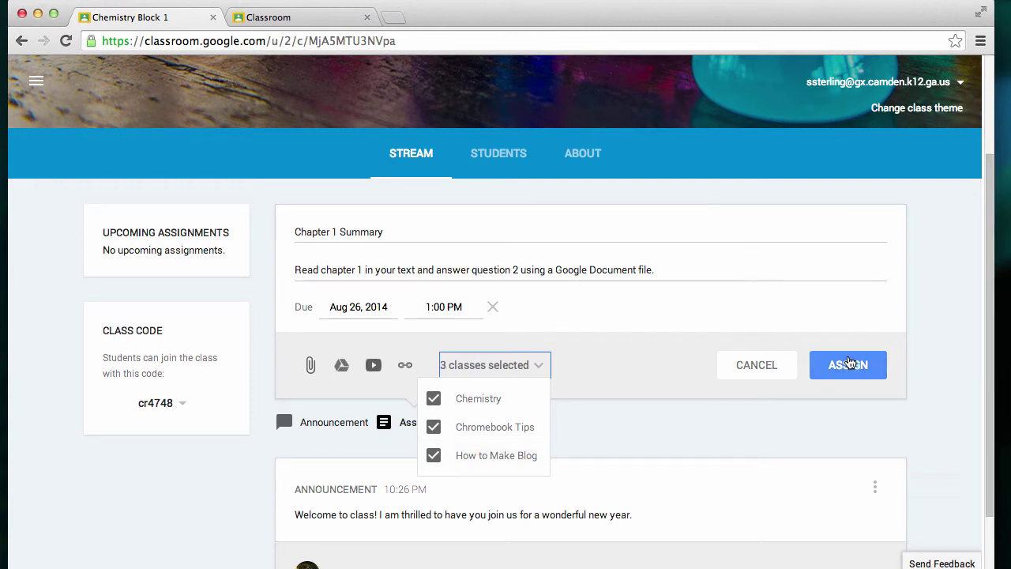
pyautogui.click(848, 366)
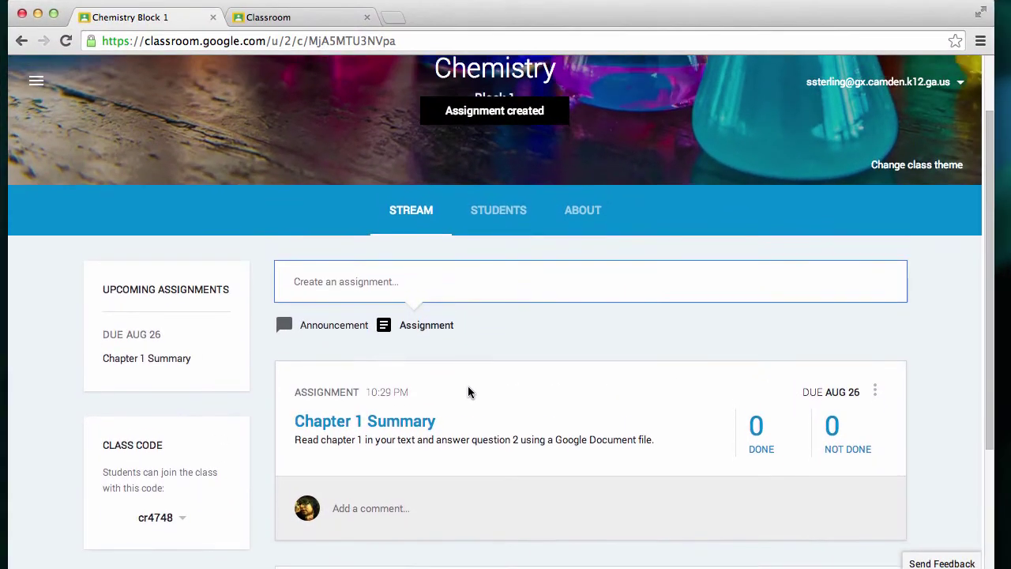
# Check the Chromebook Tips stream for Chapter 1 Summary, then switch to the How to Make Blog stream
pyautogui.scroll(1, 478, 364)
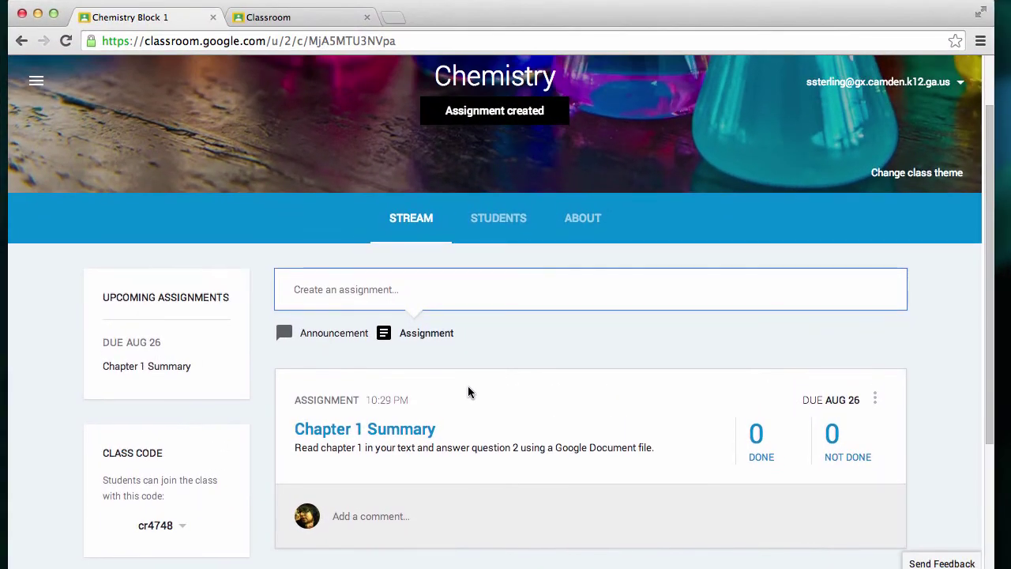
pyautogui.click(31, 85)
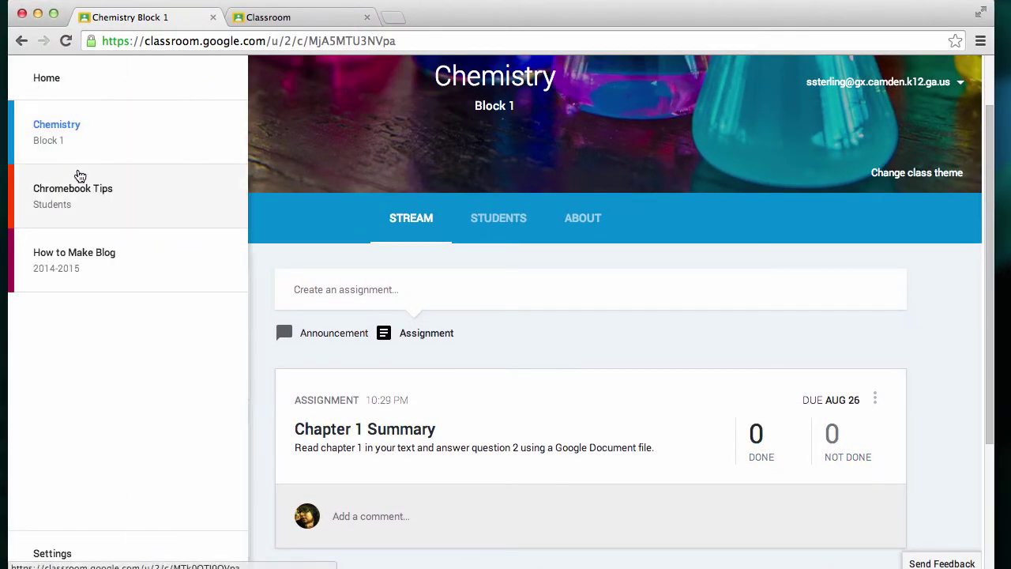
pyautogui.click(85, 189)
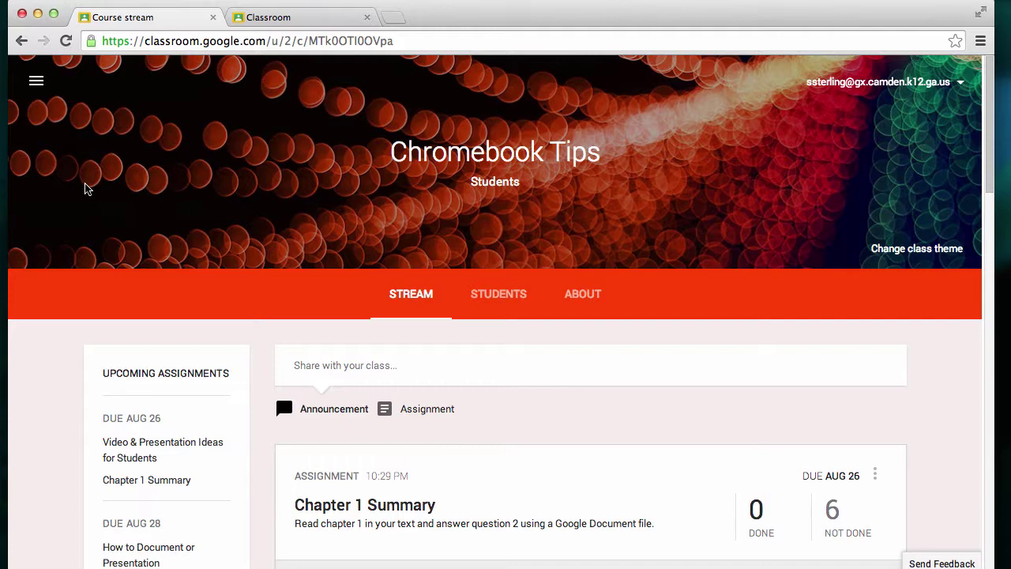
pyautogui.scroll(-3, 402, 495)
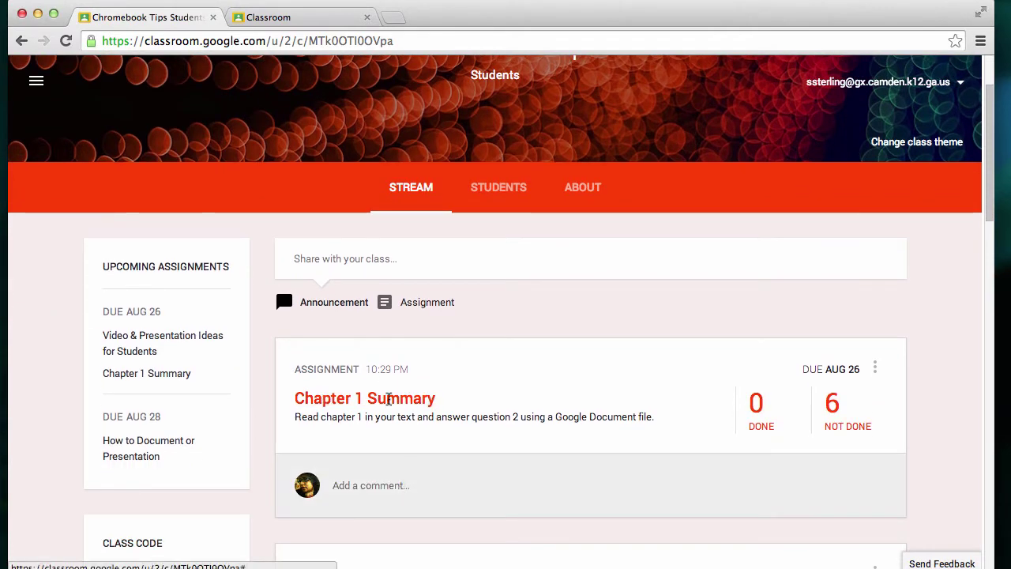
pyautogui.click(38, 82)
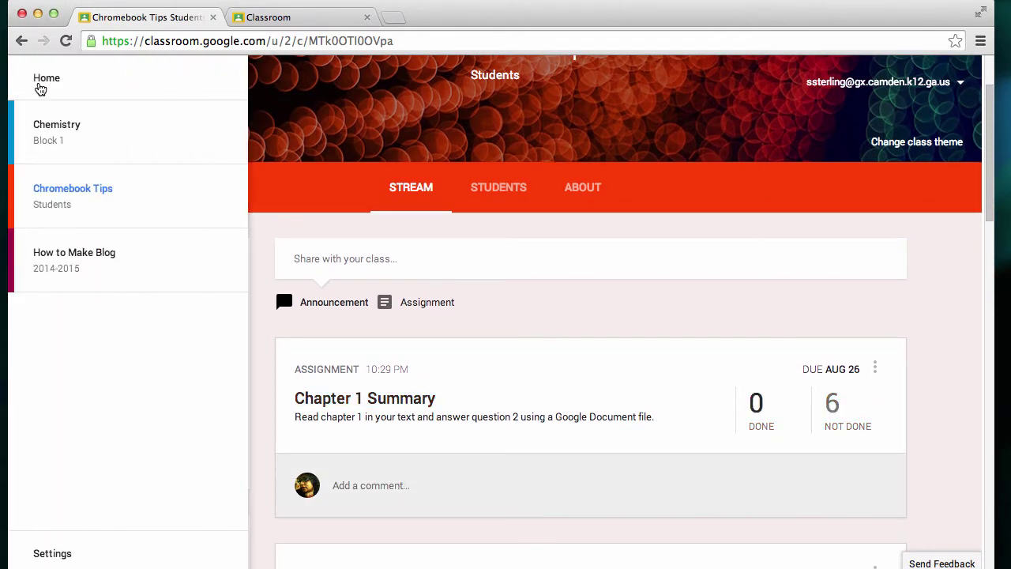
pyautogui.click(86, 244)
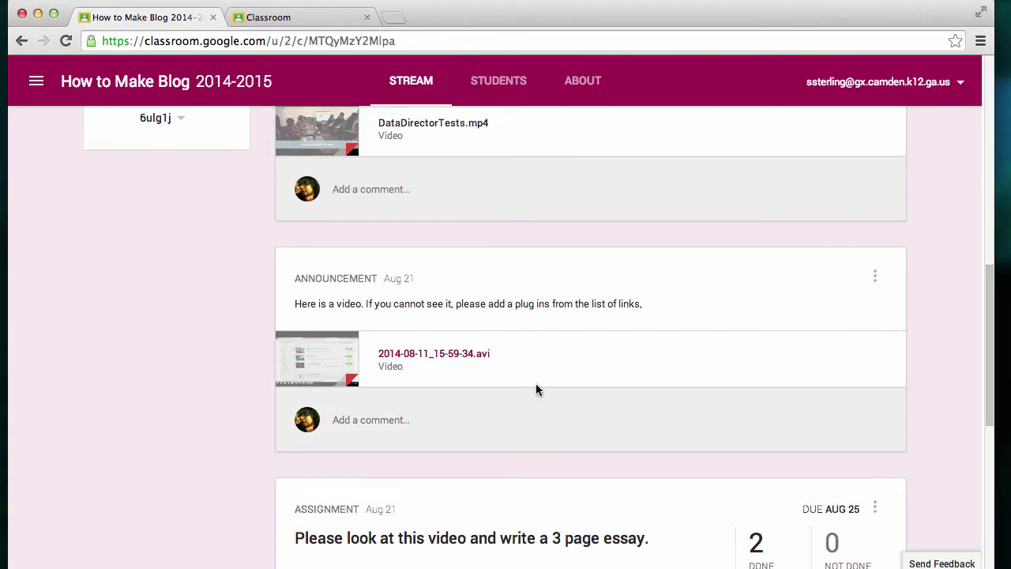
# Browse How to Make Blog posts, Chapter 1 Summary due Aug 26 among Aug 21 assignments, then open the class list
pyautogui.scroll(-5, 535, 385)
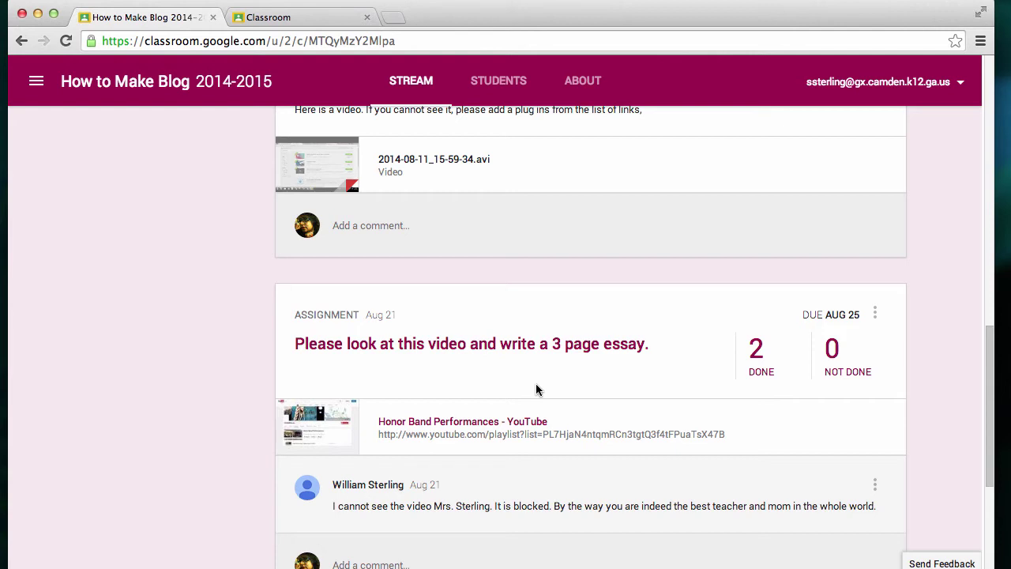
pyautogui.scroll(-4, 536, 348)
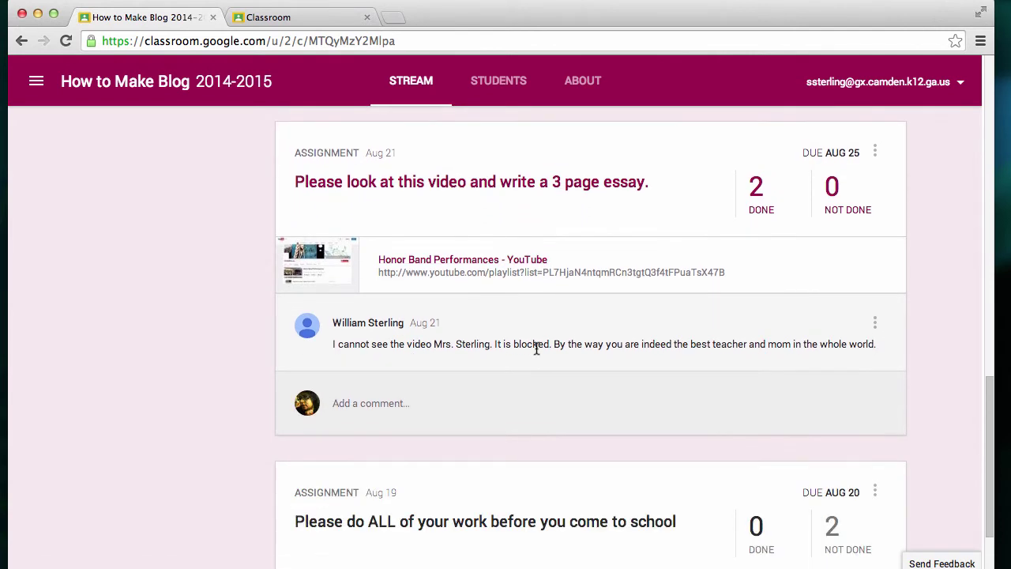
pyautogui.scroll(10, 536, 348)
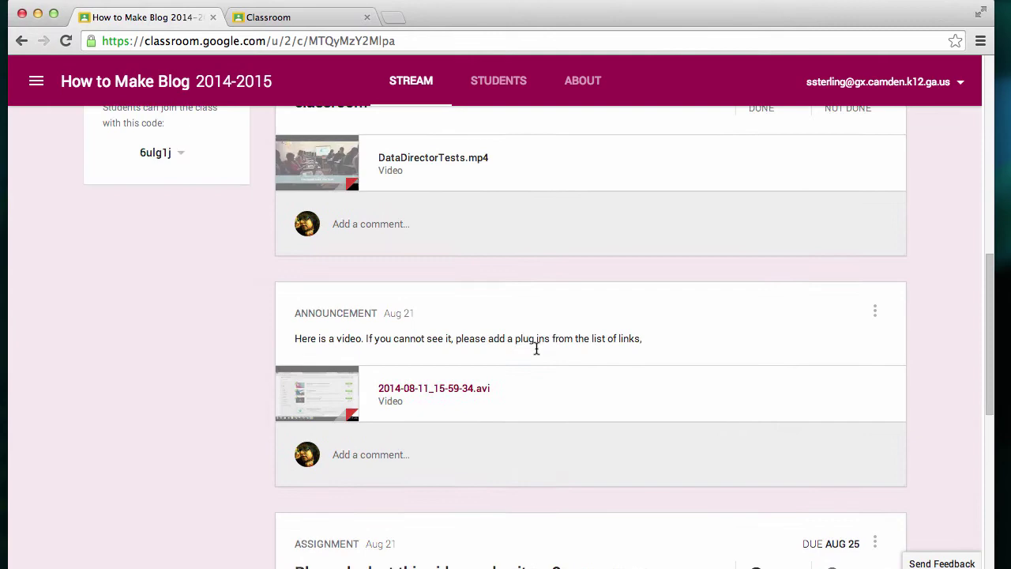
pyautogui.scroll(-7, 536, 413)
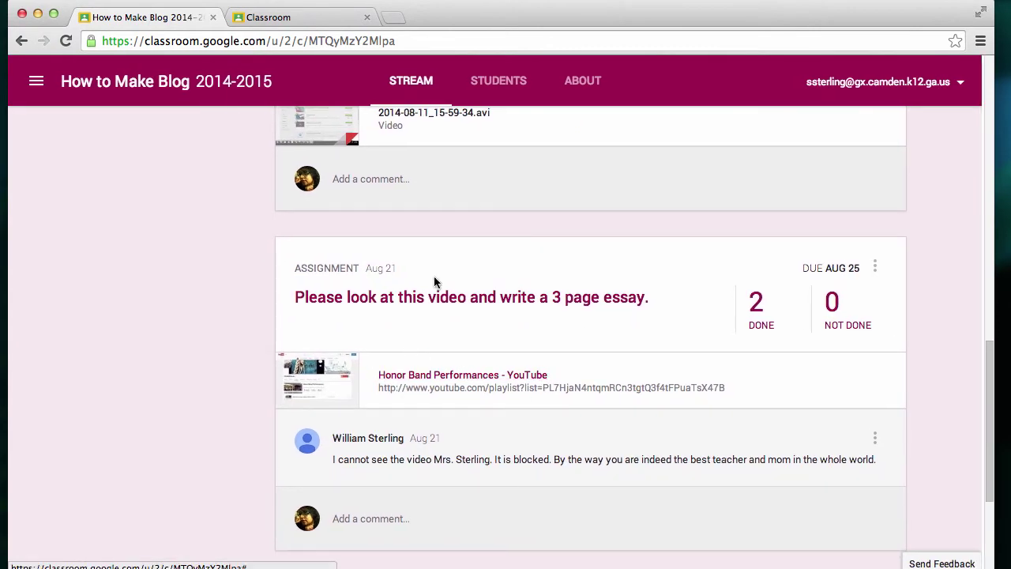
pyautogui.scroll(6, 434, 279)
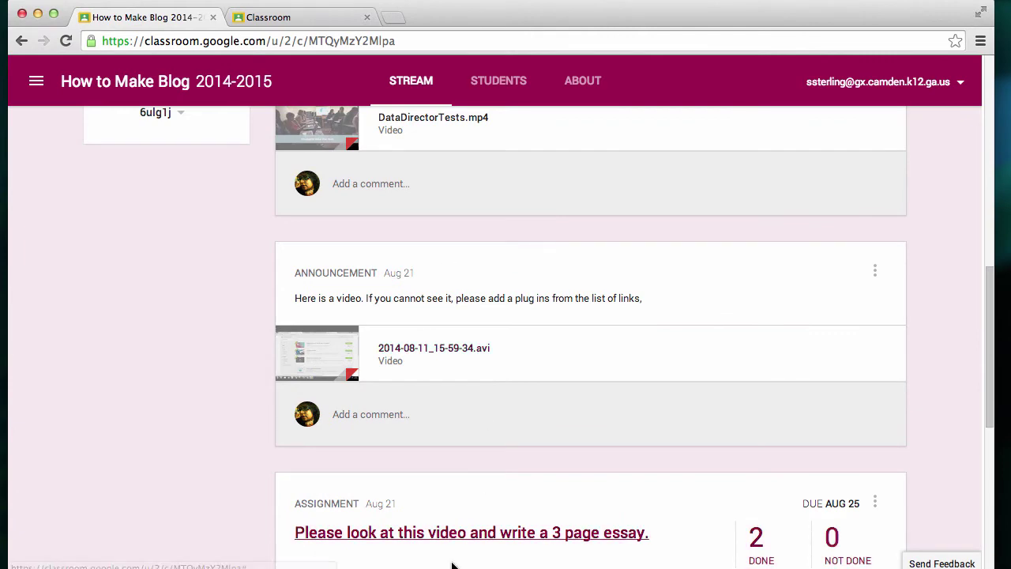
pyautogui.scroll(-6, 494, 482)
pyautogui.scroll(7, 507, 355)
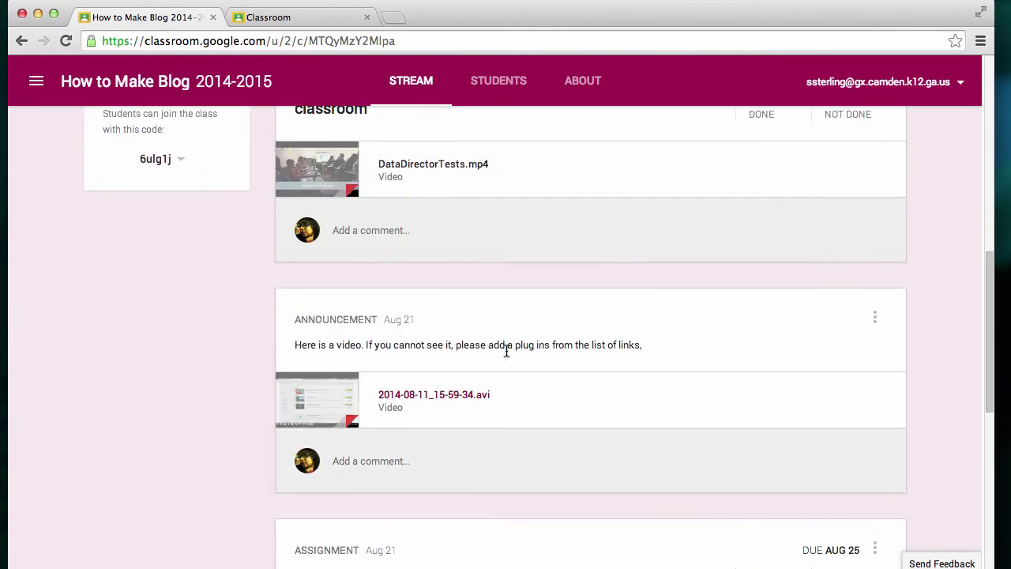
pyautogui.scroll(3, 451, 222)
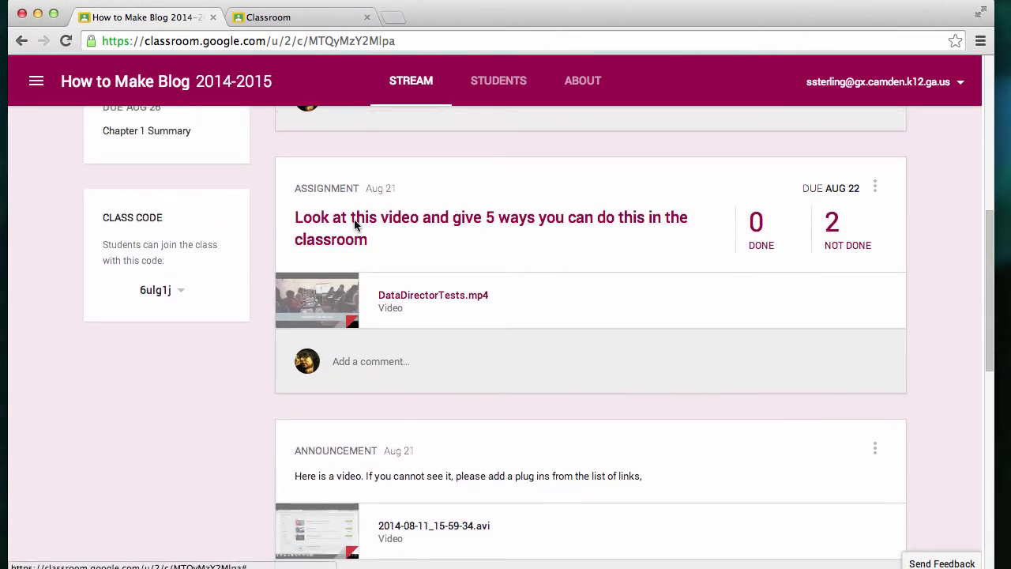
pyautogui.scroll(4, 467, 205)
pyautogui.scroll(5, 467, 202)
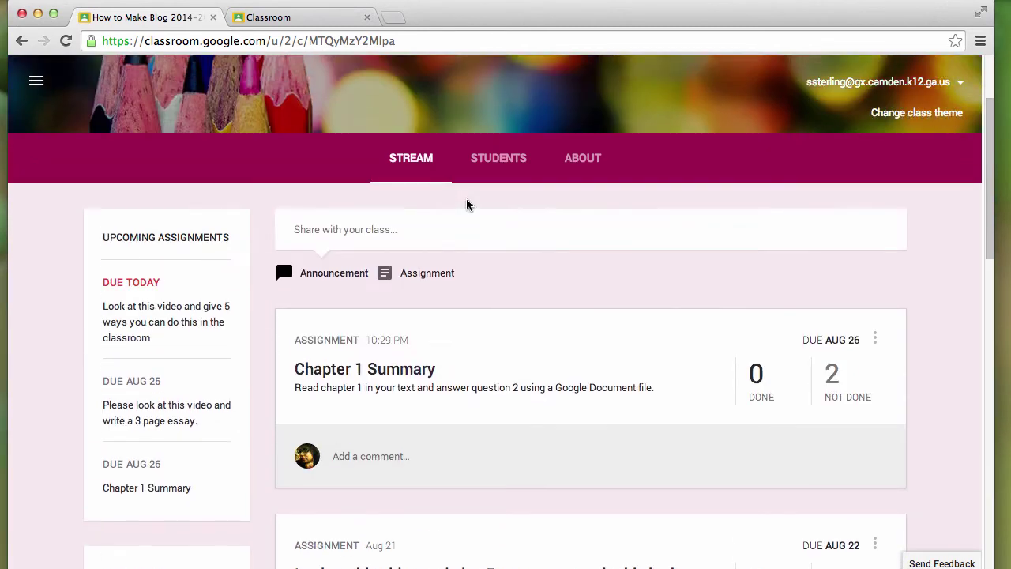
pyautogui.scroll(3, 84, 113)
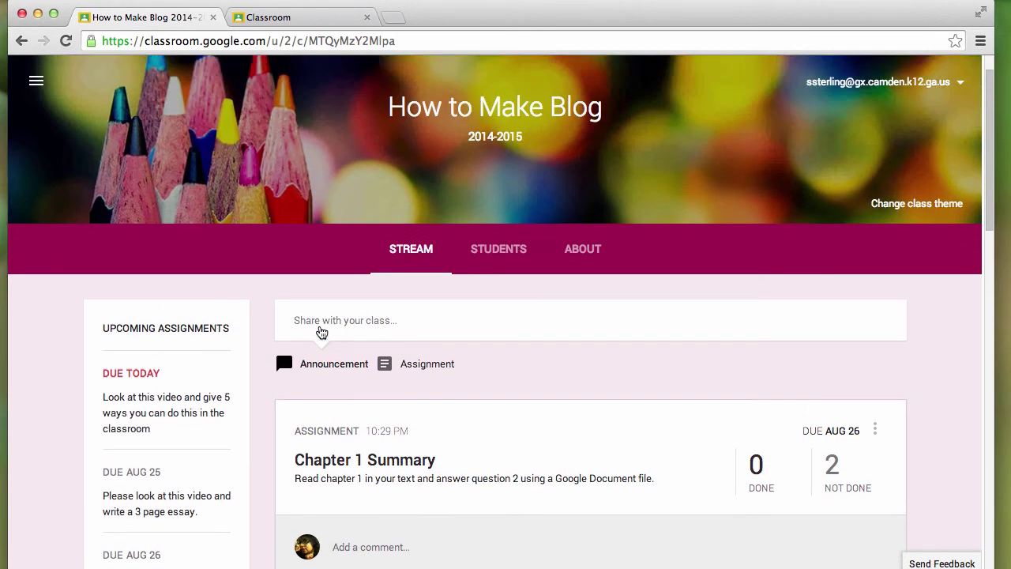
pyautogui.click(32, 86)
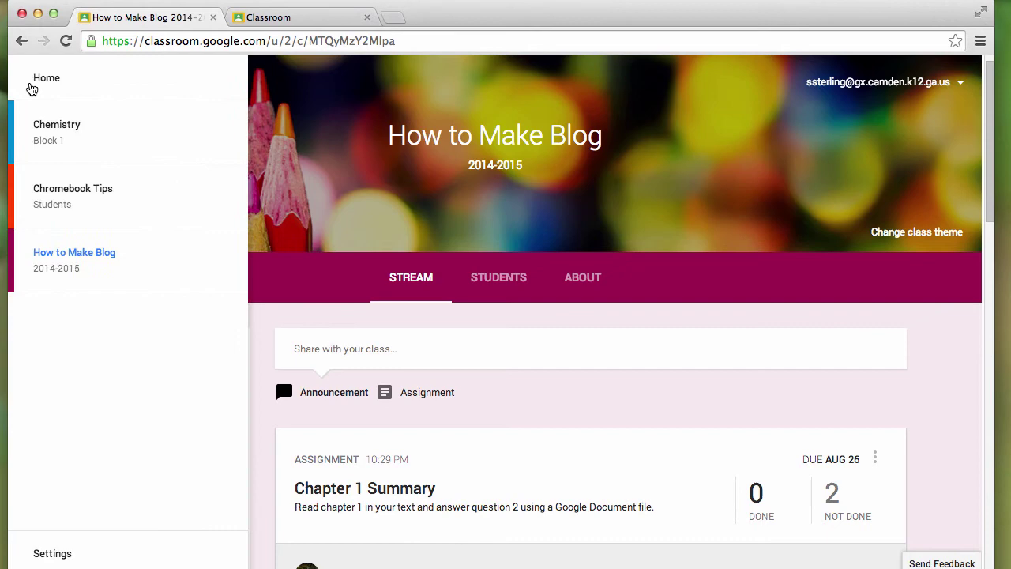
# Scroll the Chromebook Tips stream, where Chapter 1 Summary shows 6 not done, then reopen the class list
pyautogui.click(72, 197)
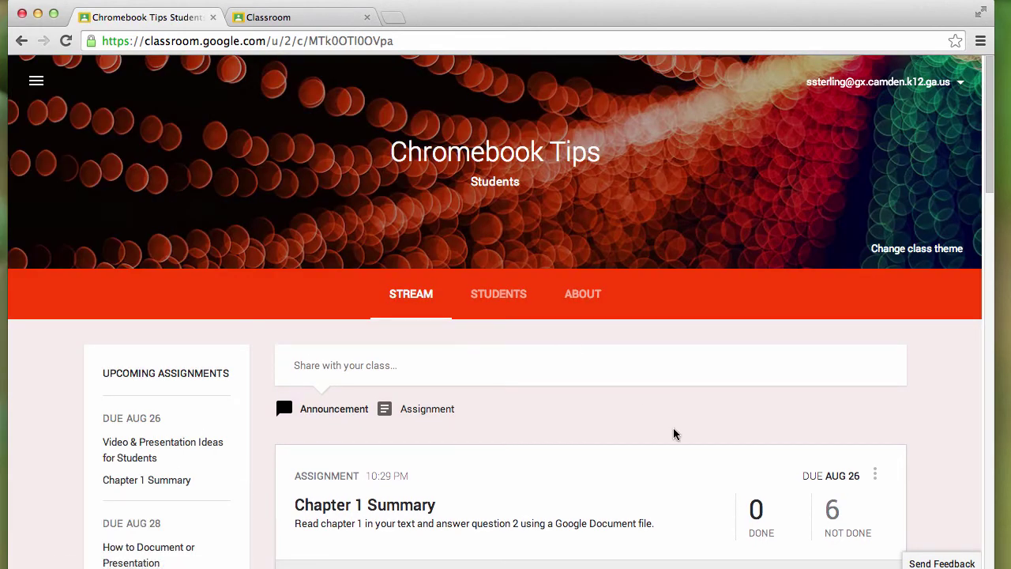
pyautogui.scroll(-6, 673, 434)
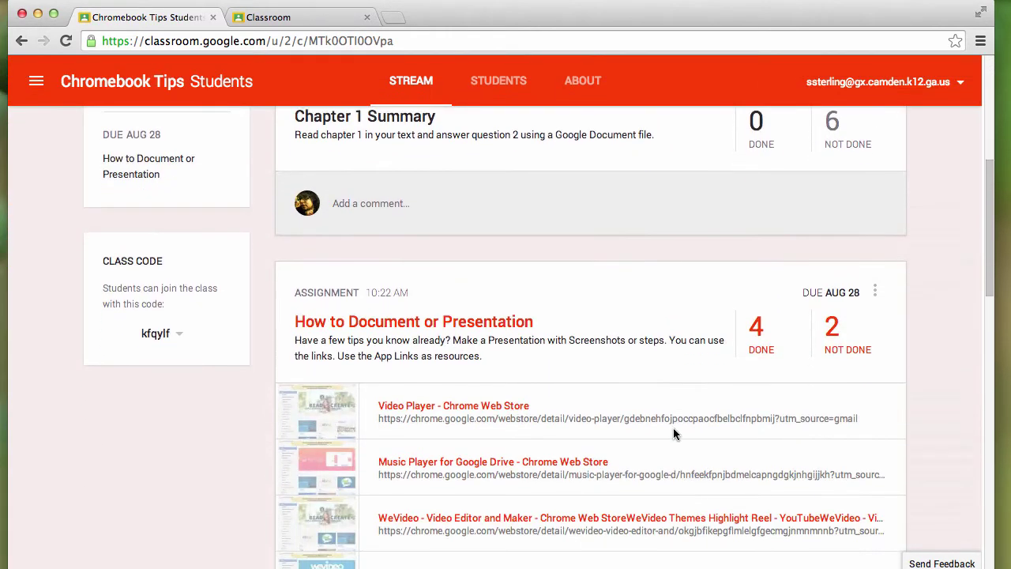
pyautogui.scroll(-6, 674, 431)
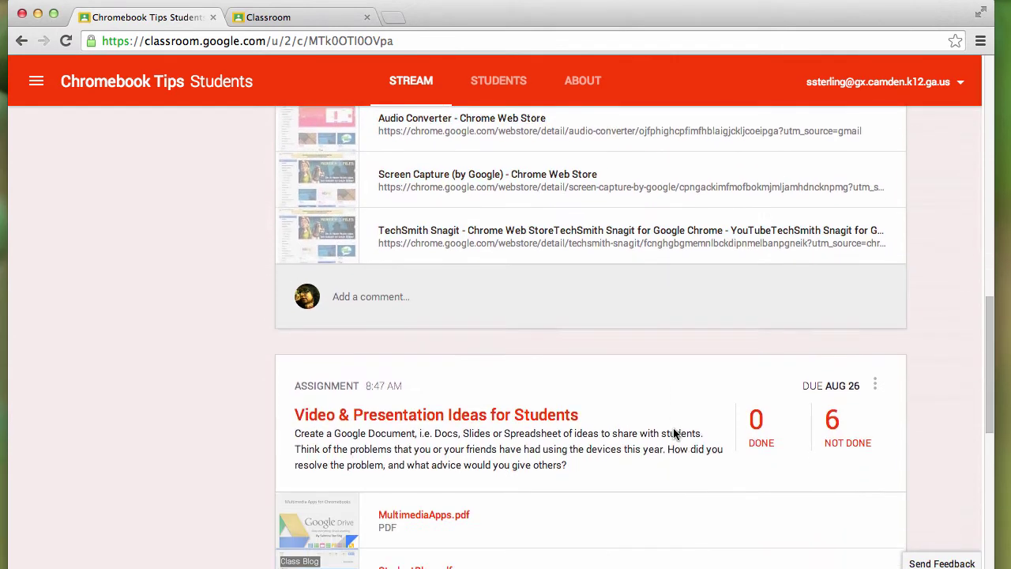
pyautogui.scroll(-1, 674, 433)
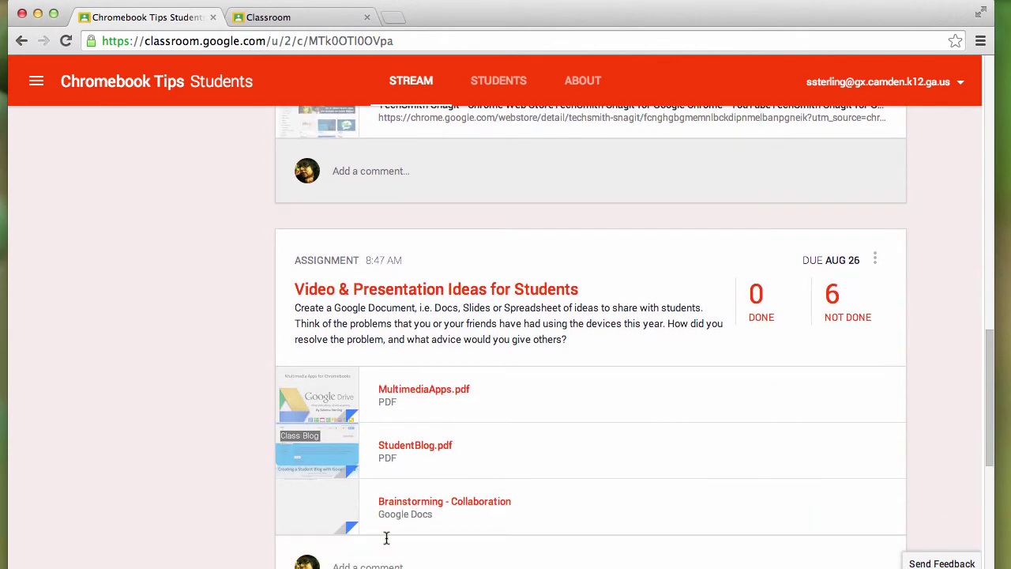
pyautogui.scroll(-2, 548, 439)
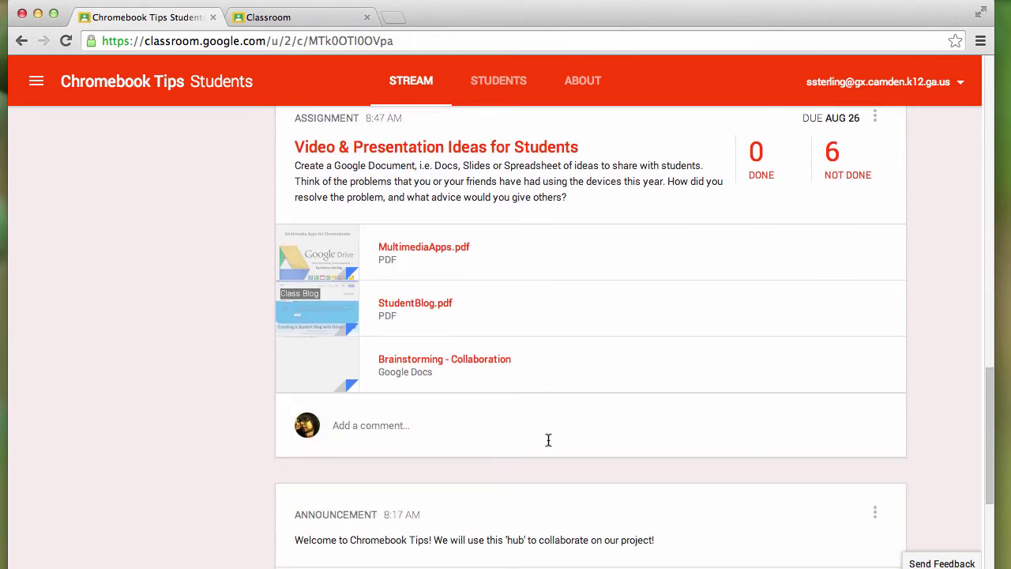
pyautogui.scroll(10, 547, 439)
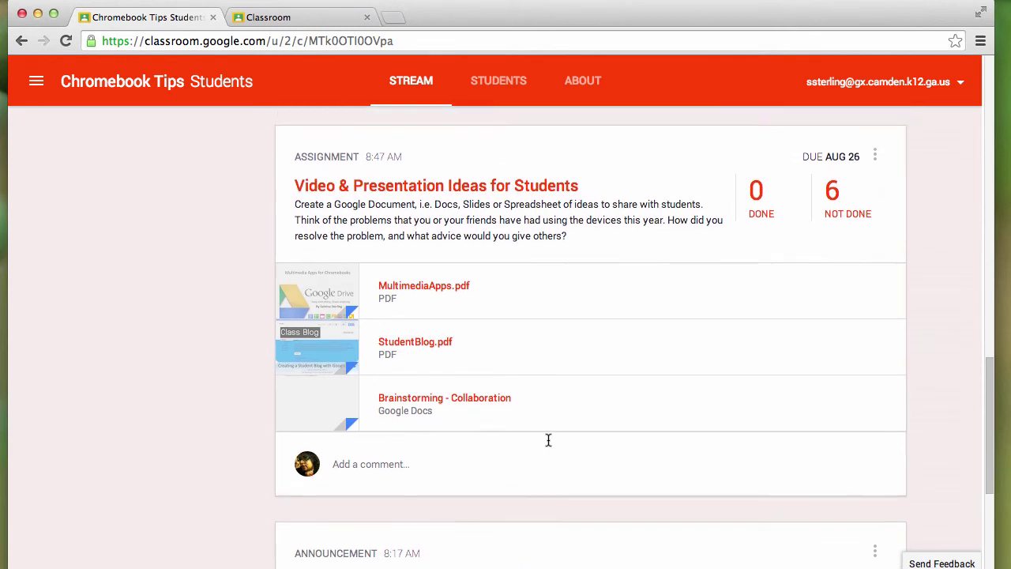
pyautogui.scroll(3, 548, 438)
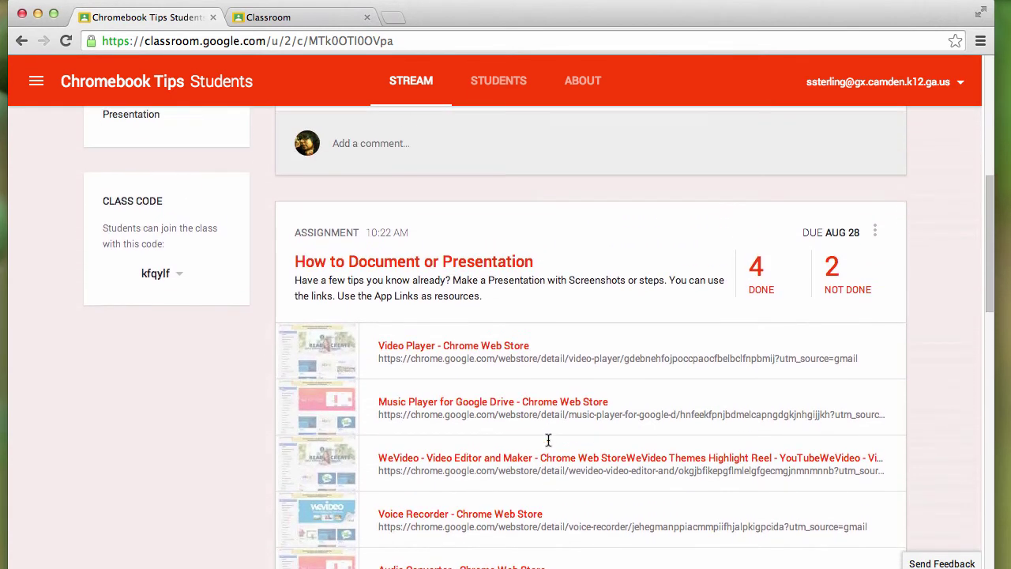
pyautogui.scroll(10, 548, 438)
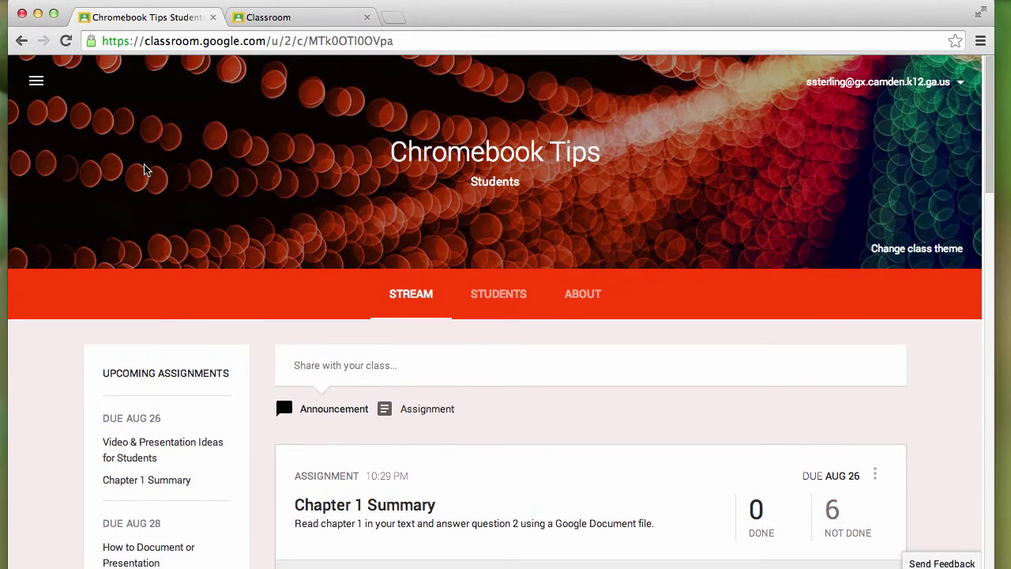
pyautogui.click(34, 82)
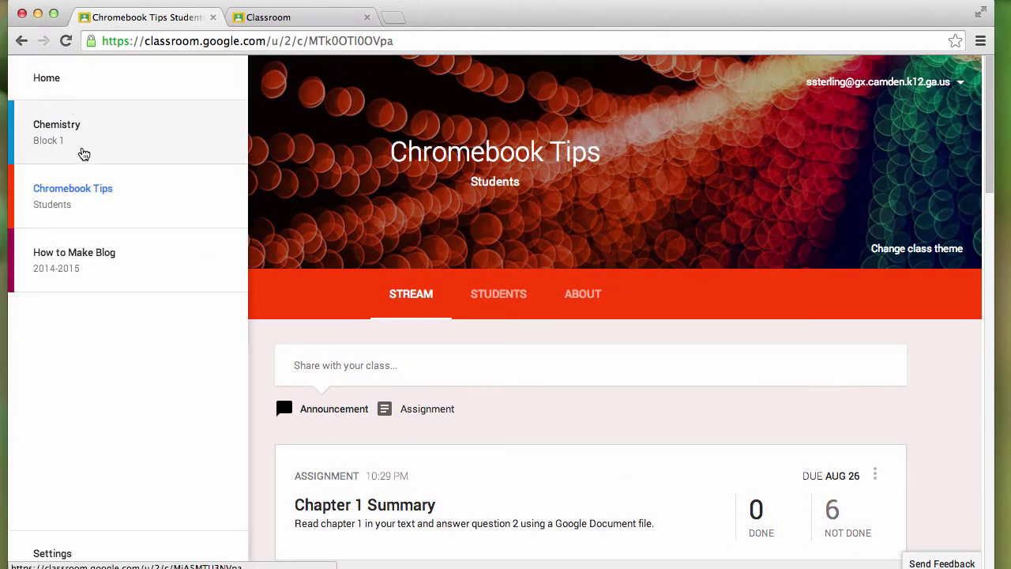
# Open the Chapter 1 Summary assignment in the Chemistry Block 1 class
pyautogui.click(81, 152)
pyautogui.scroll(-5, 582, 408)
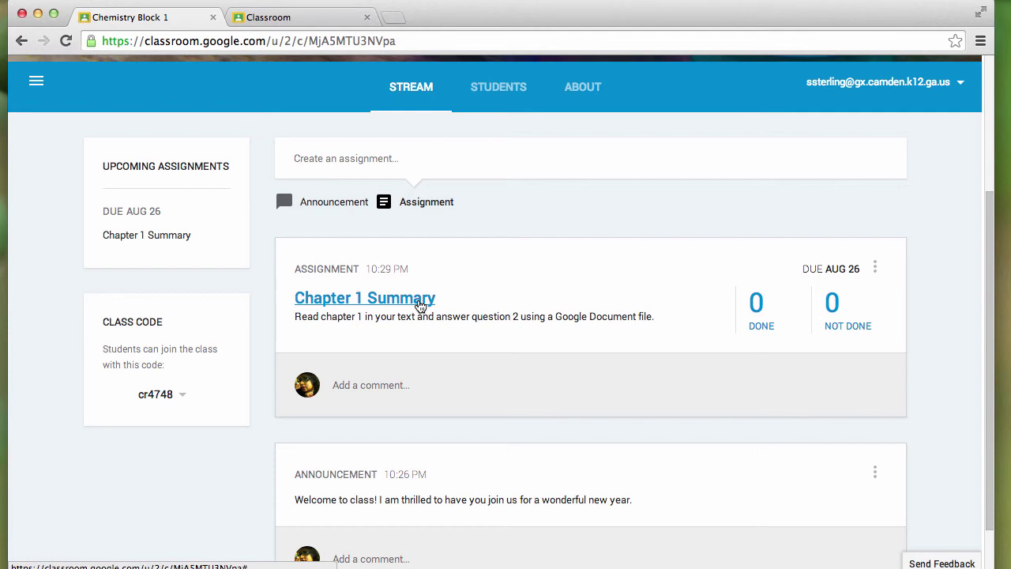
pyautogui.click(420, 307)
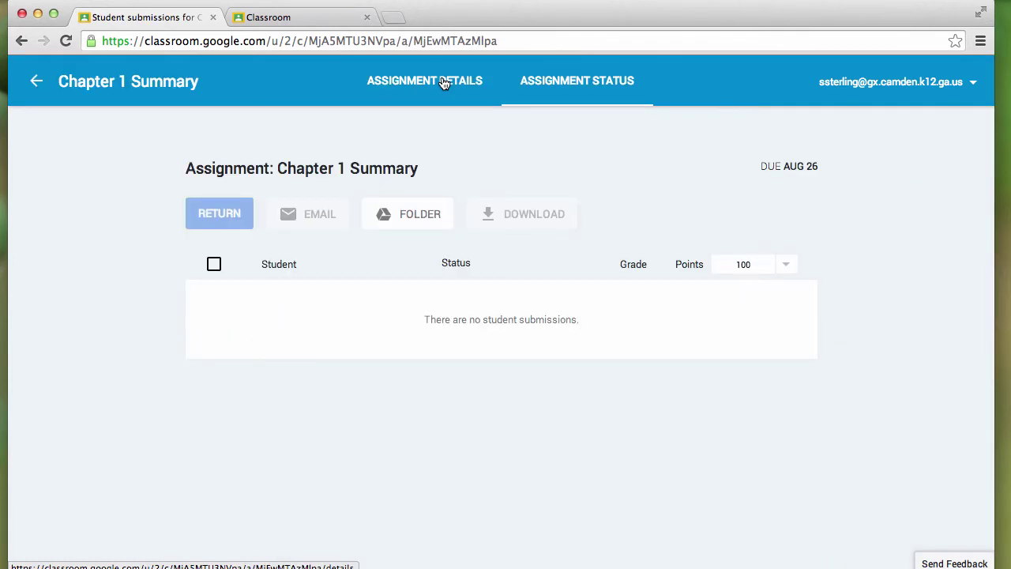
# Review the assignment's details and edit/delete options, then open its submissions folder in Drive
pyautogui.click(418, 87)
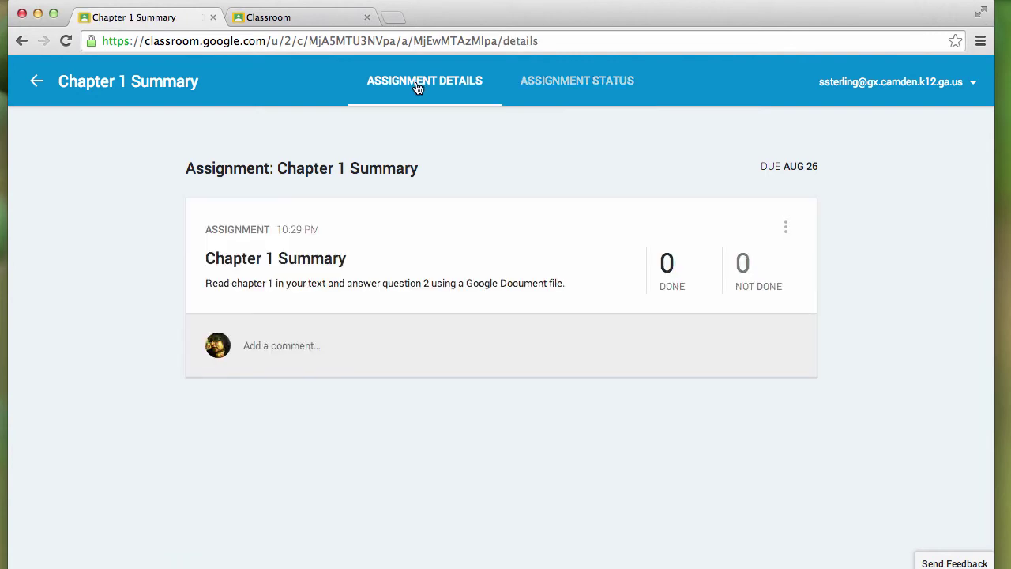
pyautogui.click(786, 228)
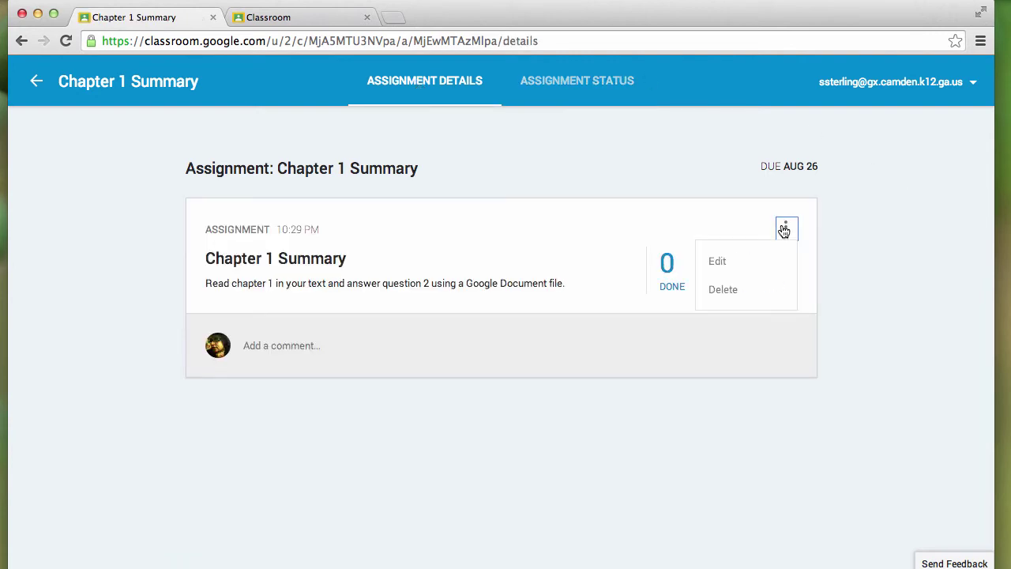
pyautogui.click(613, 79)
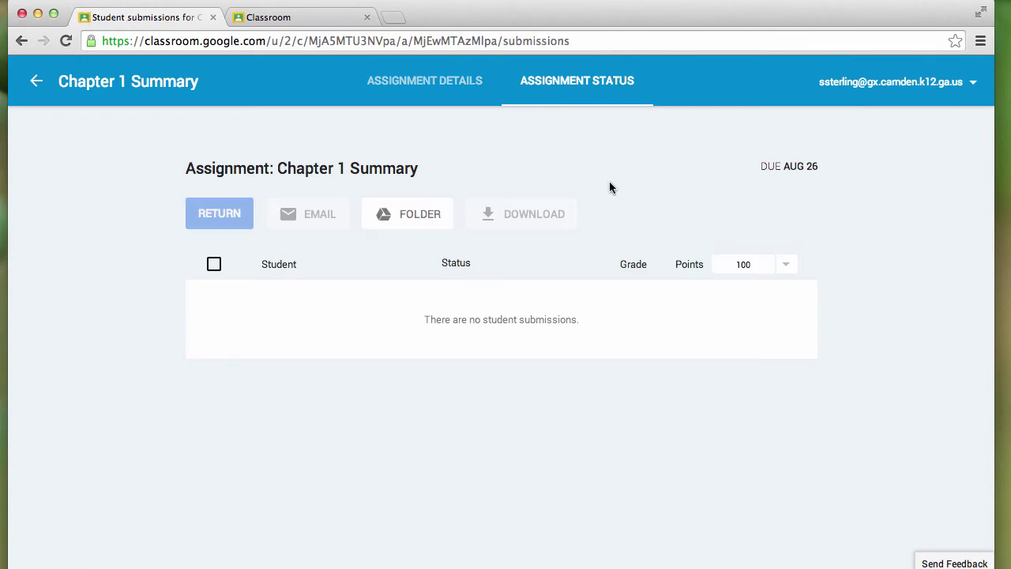
pyautogui.click(385, 219)
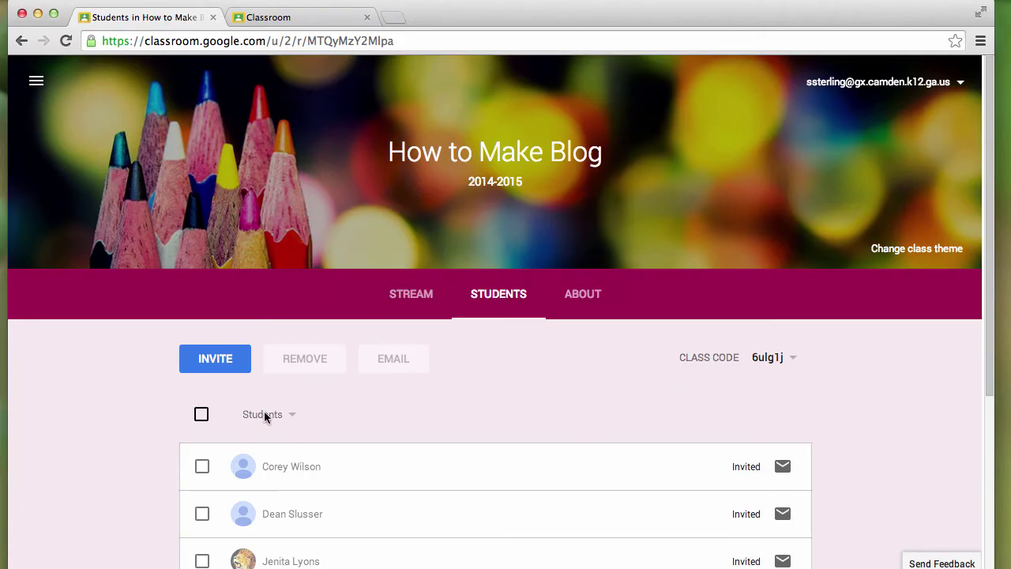
# Open the How to Make Blog stream and view the 5-ways video assignment's submission status
pyautogui.click(397, 305)
pyautogui.scroll(-3, 434, 405)
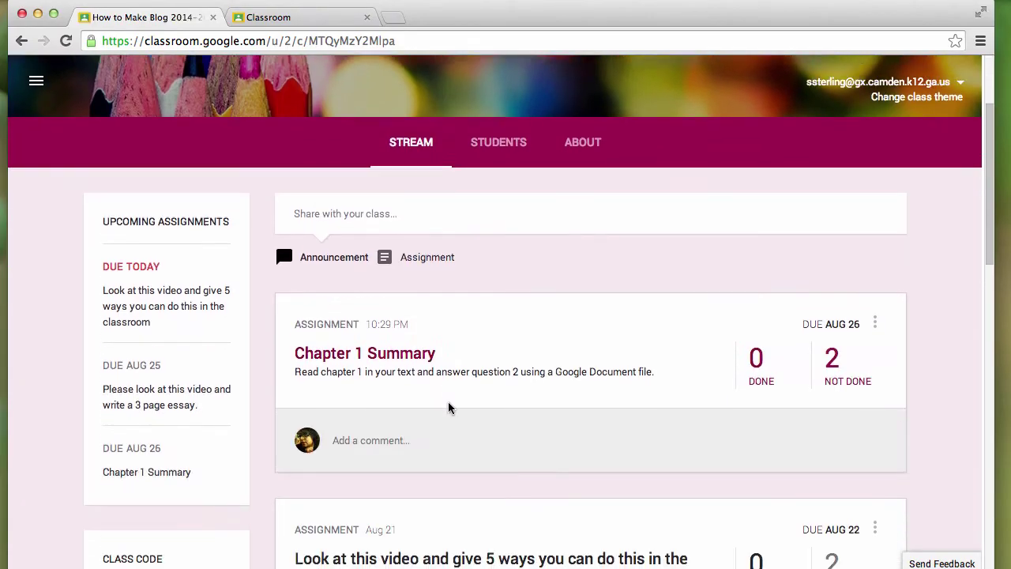
pyautogui.scroll(-4, 429, 415)
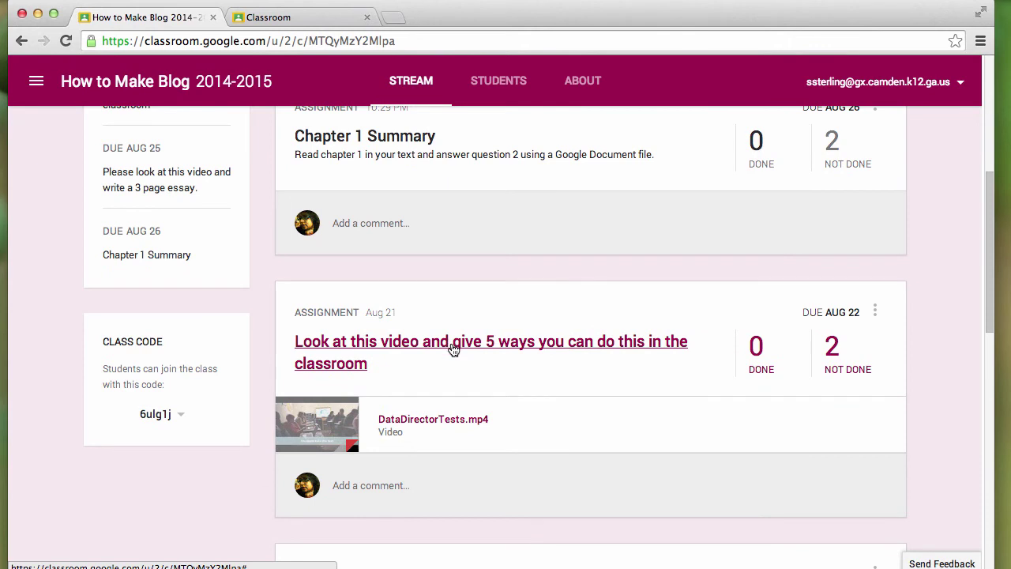
pyautogui.click(451, 345)
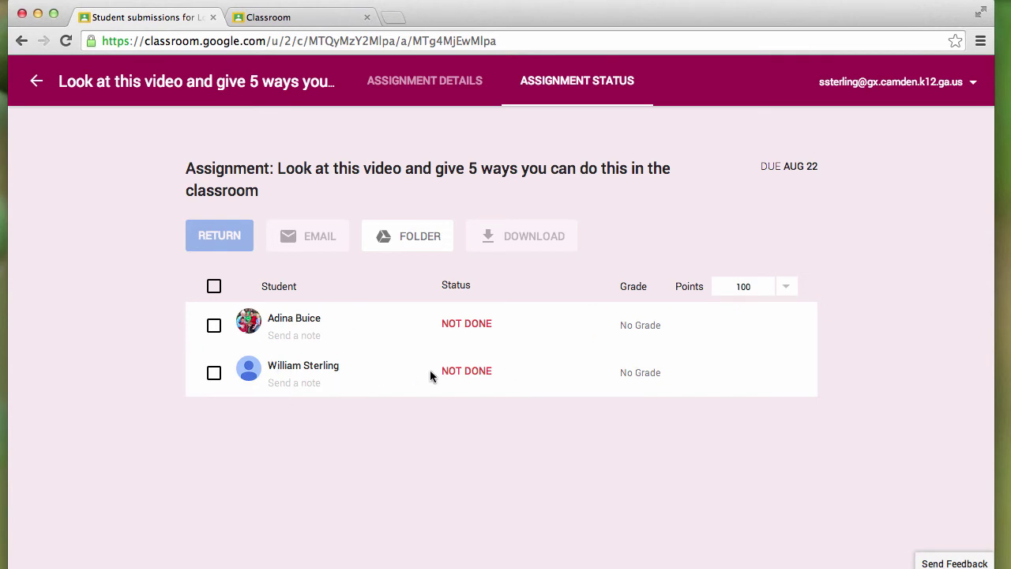
# From the How to Make Blog stream, open the 'Please look at this video and write a 3 page essay.' assignment's submissions
pyautogui.click(36, 80)
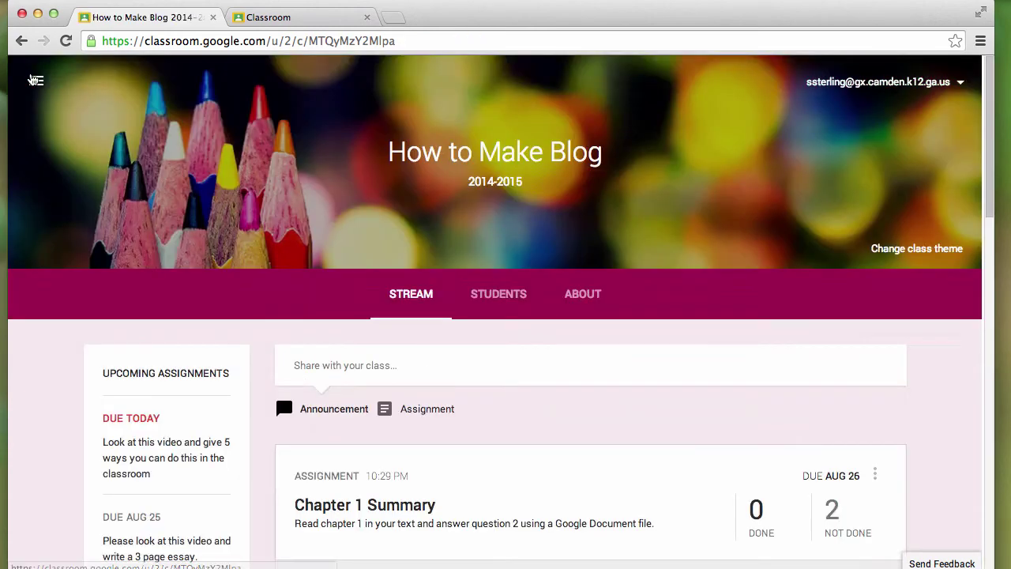
pyautogui.scroll(-5, 385, 336)
pyautogui.scroll(-8, 386, 336)
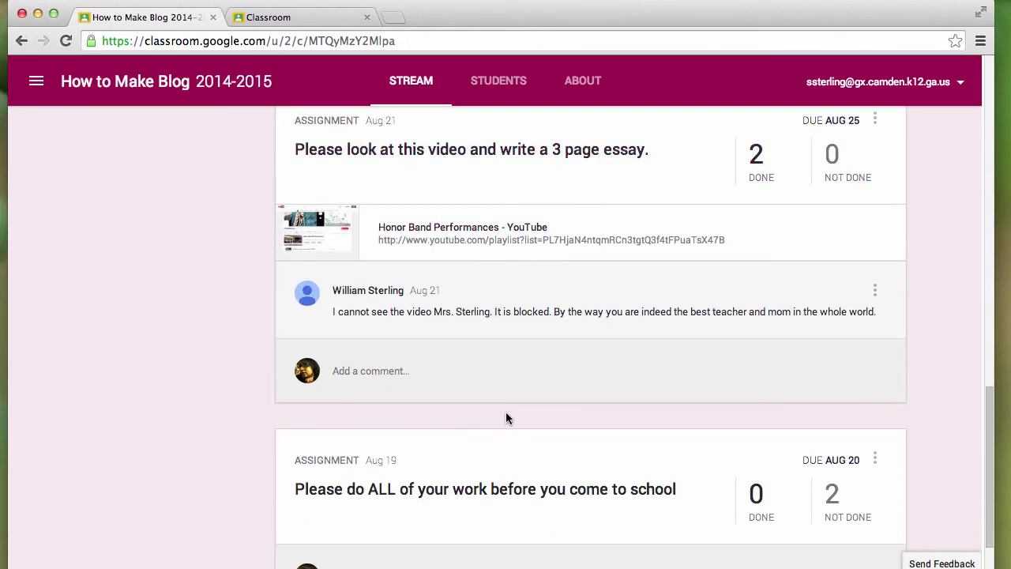
pyautogui.scroll(2, 506, 412)
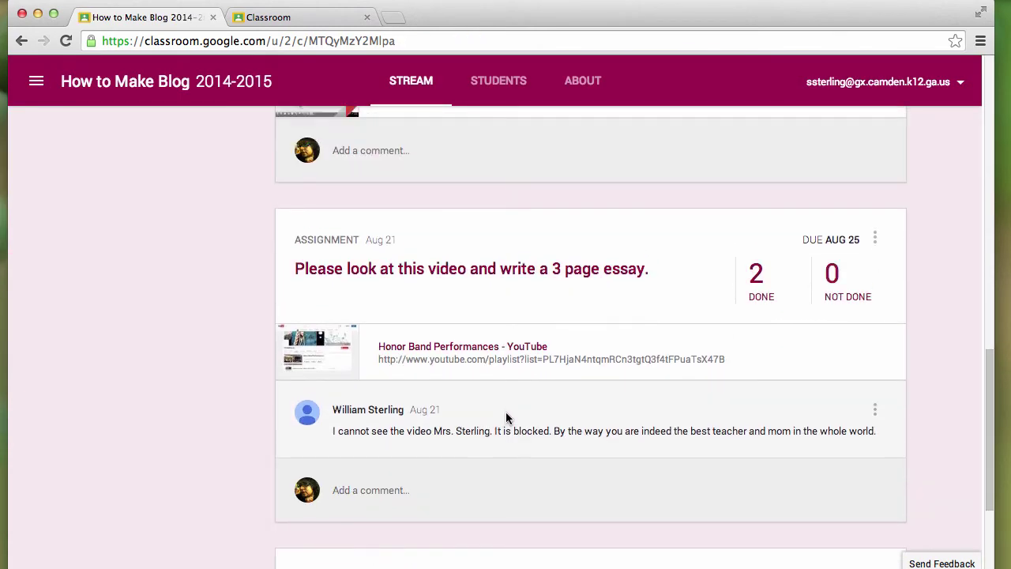
pyautogui.click(548, 268)
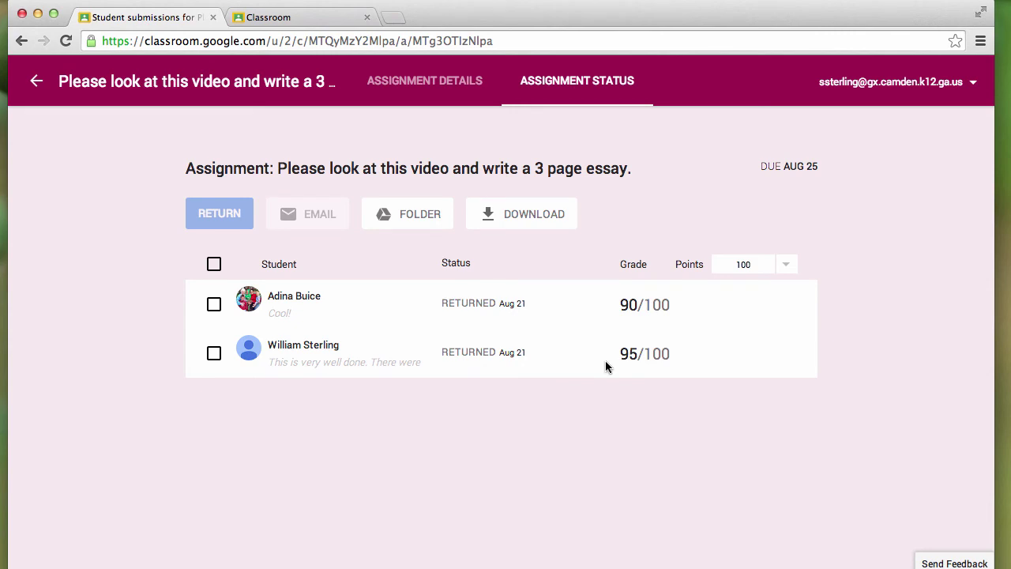
pyautogui.click(652, 307)
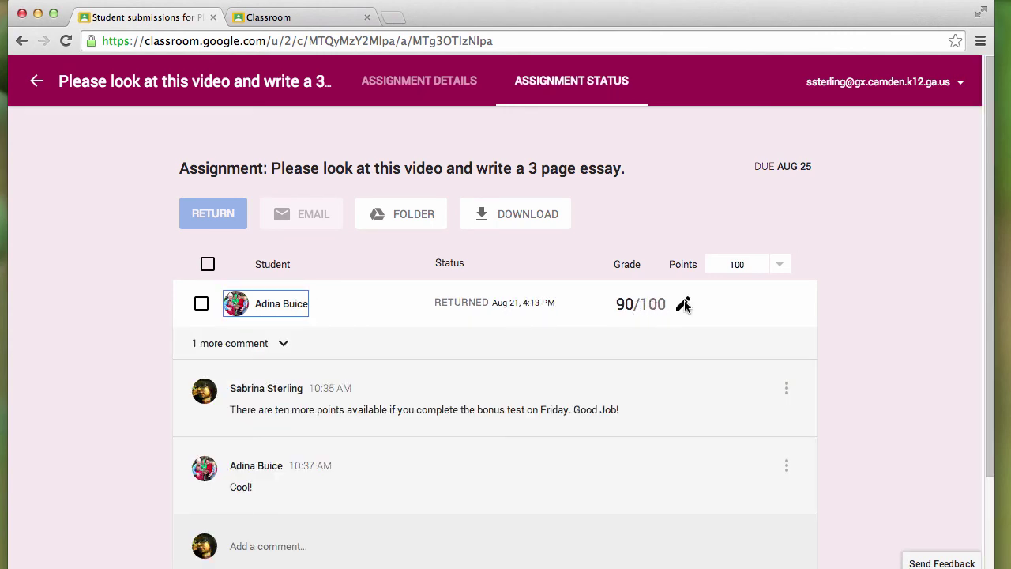
pyautogui.click(644, 303)
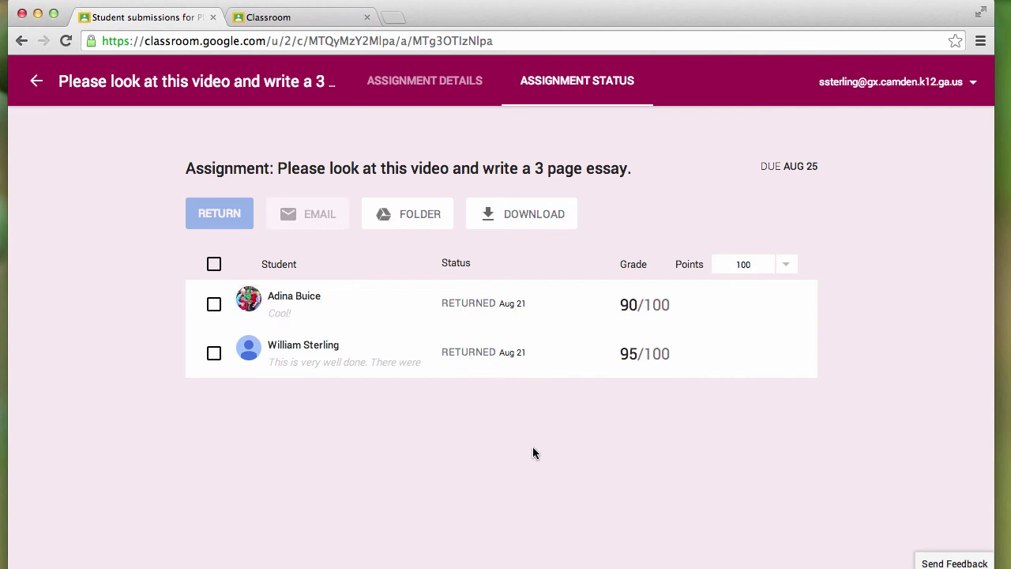
pyautogui.click(645, 303)
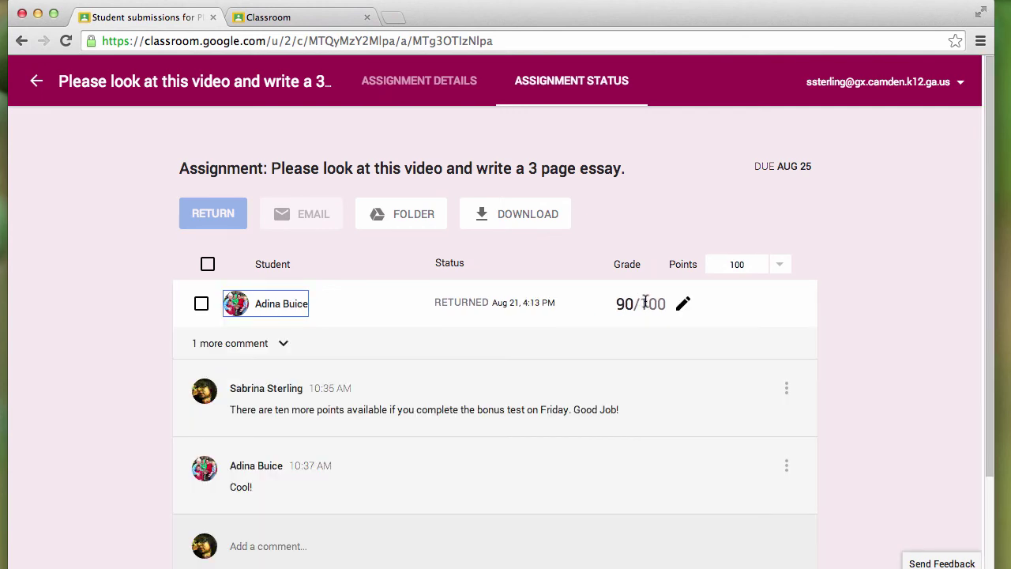
pyautogui.scroll(-1, 409, 465)
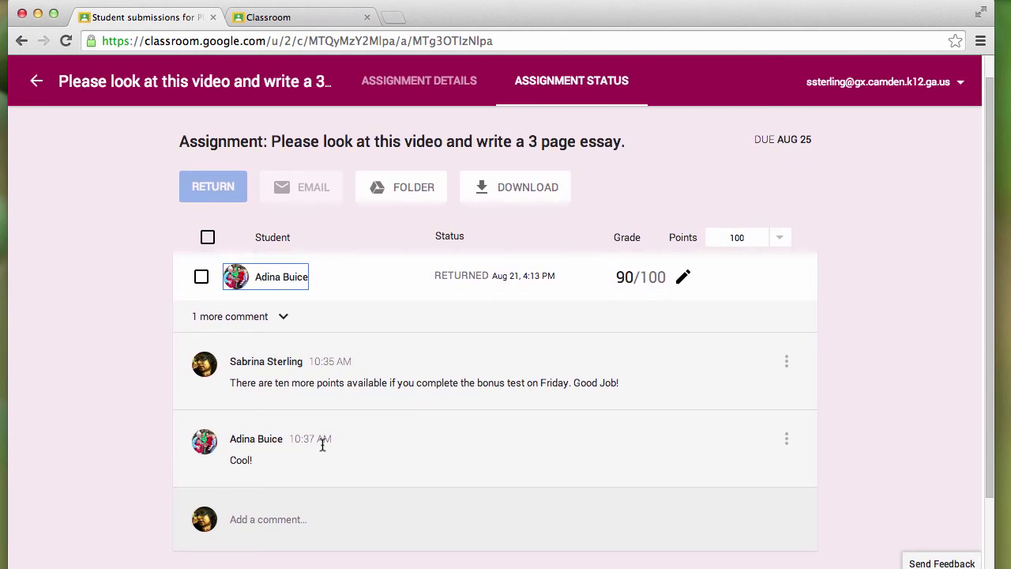
pyautogui.scroll(-3, 334, 441)
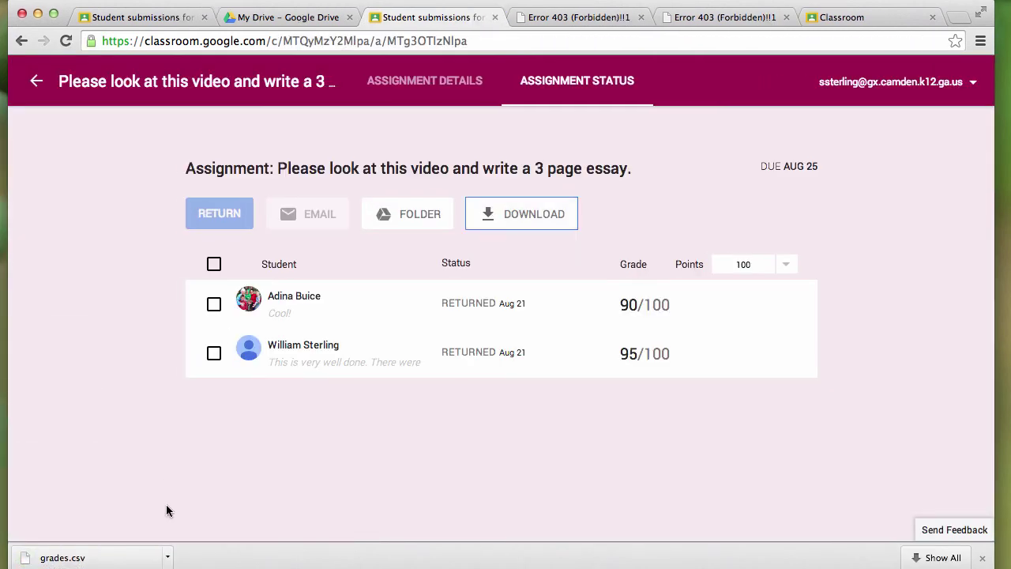
# Open the downloaded grades.csv file from the download bar
pyautogui.click(121, 561)
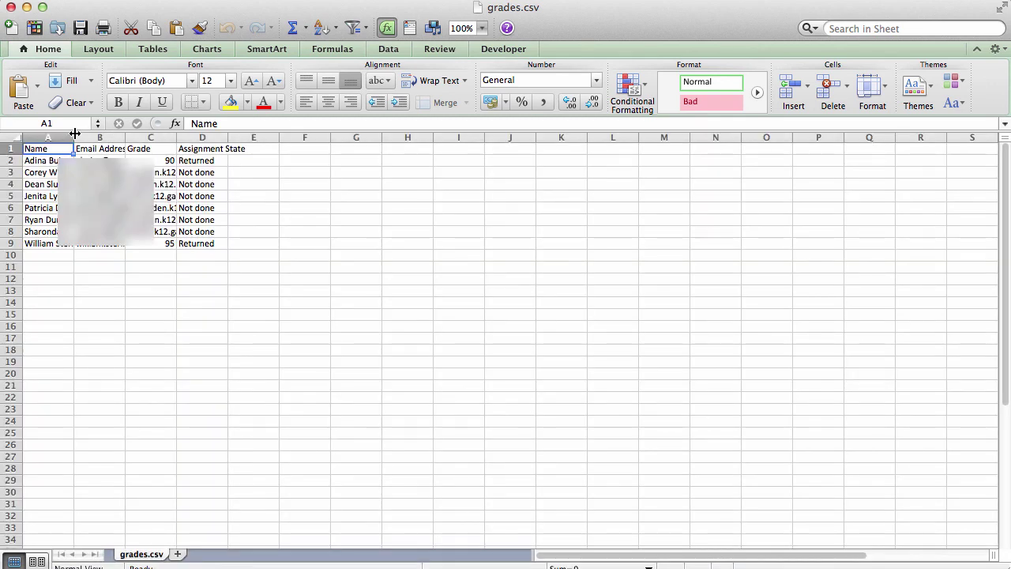
# AutoFit column B so the full Email Address entries are readable
pyautogui.doubleClick(125, 133)
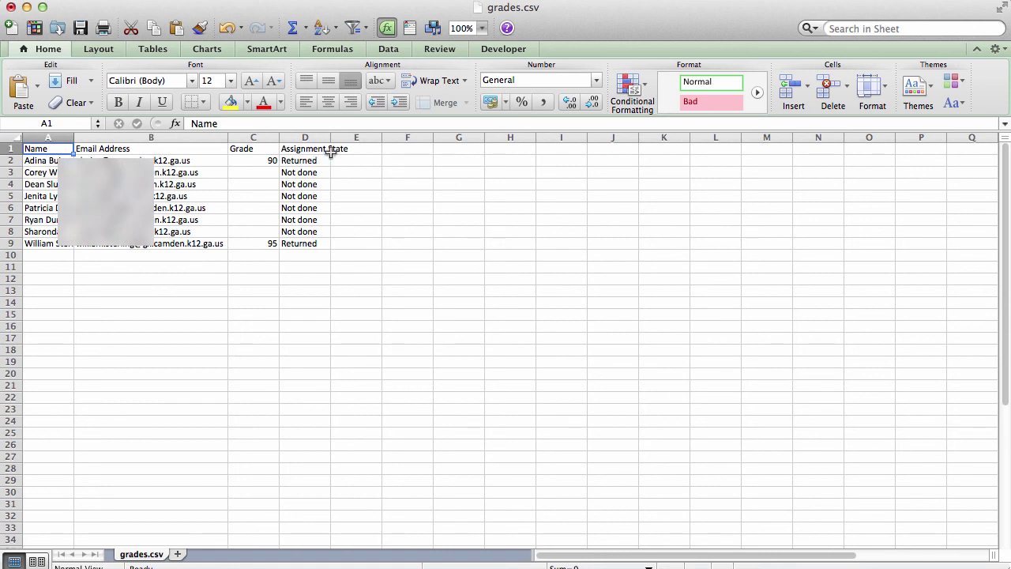